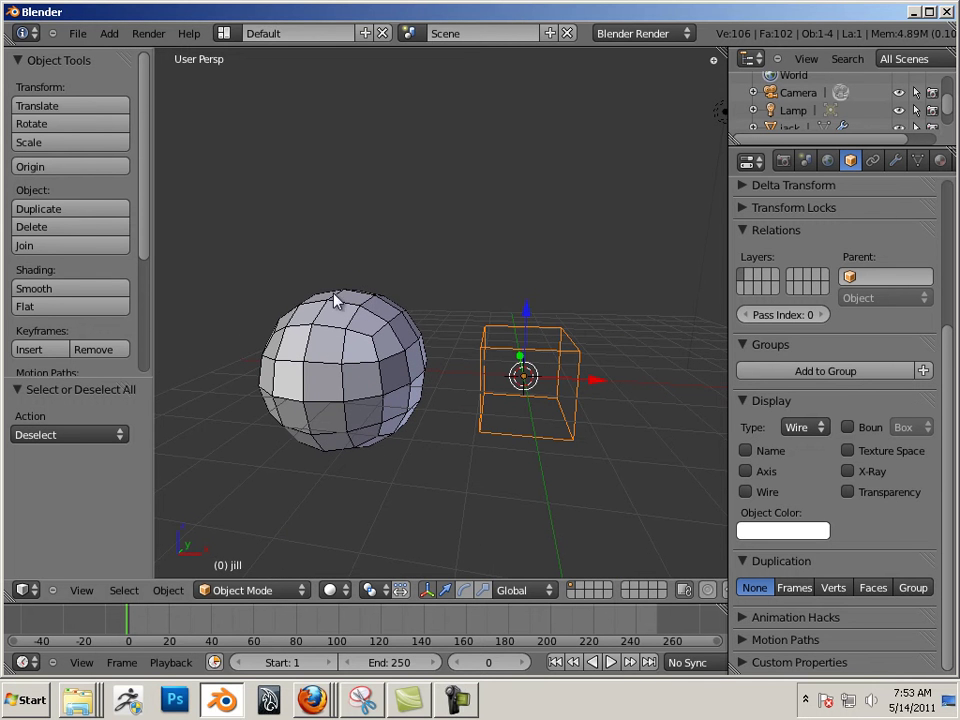
Examine the display settings of the sphere jack and the cube jill.
key(b)
drag(214, 257, 431, 457)
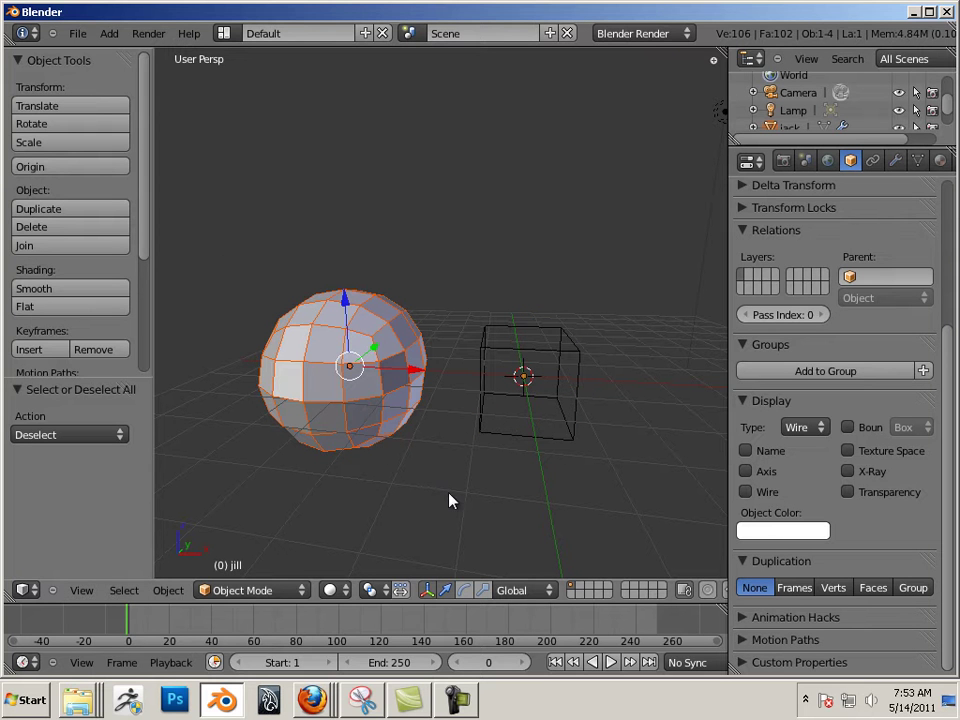
key(a)
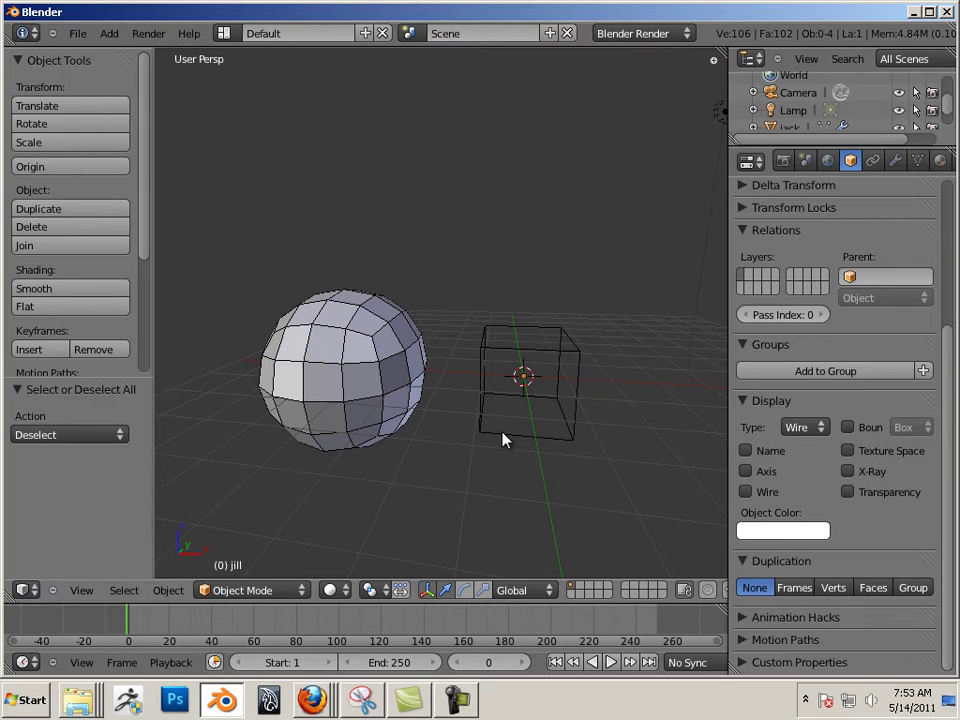
right_click(503, 440)
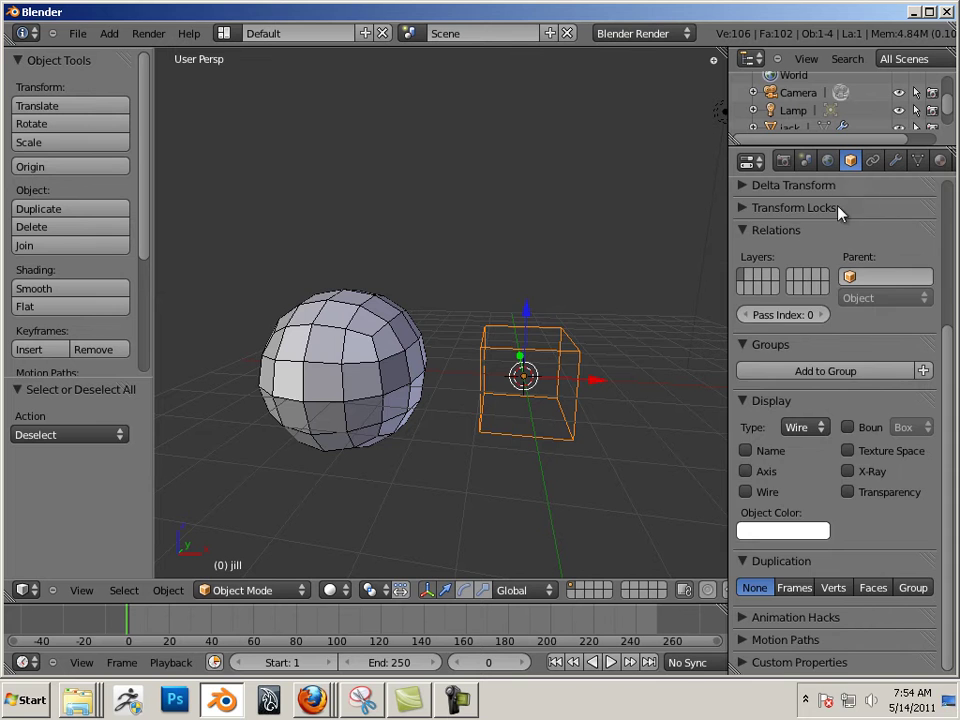
scroll(818, 242, up, 5)
right_click(386, 366)
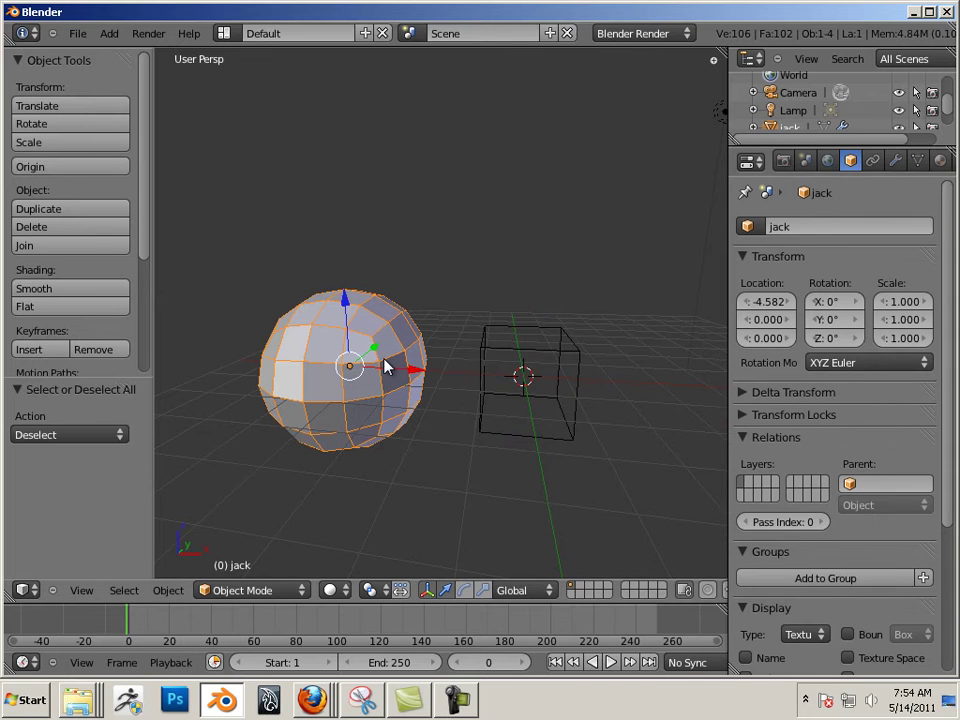
right_click(531, 436)
scroll(529, 366, up, 3)
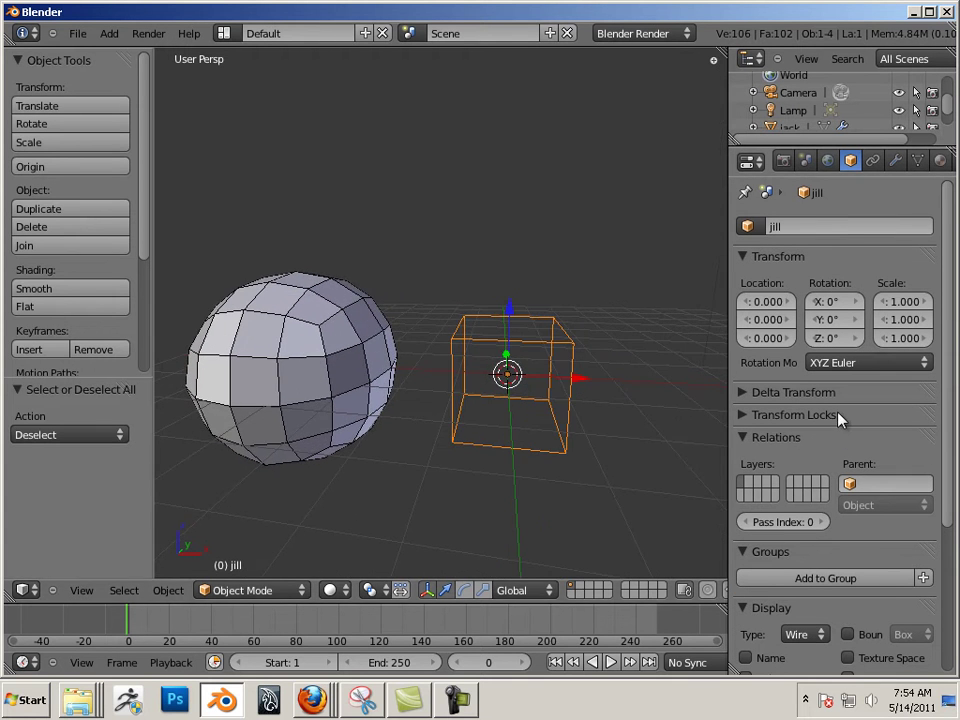
scroll(870, 410, down, 5)
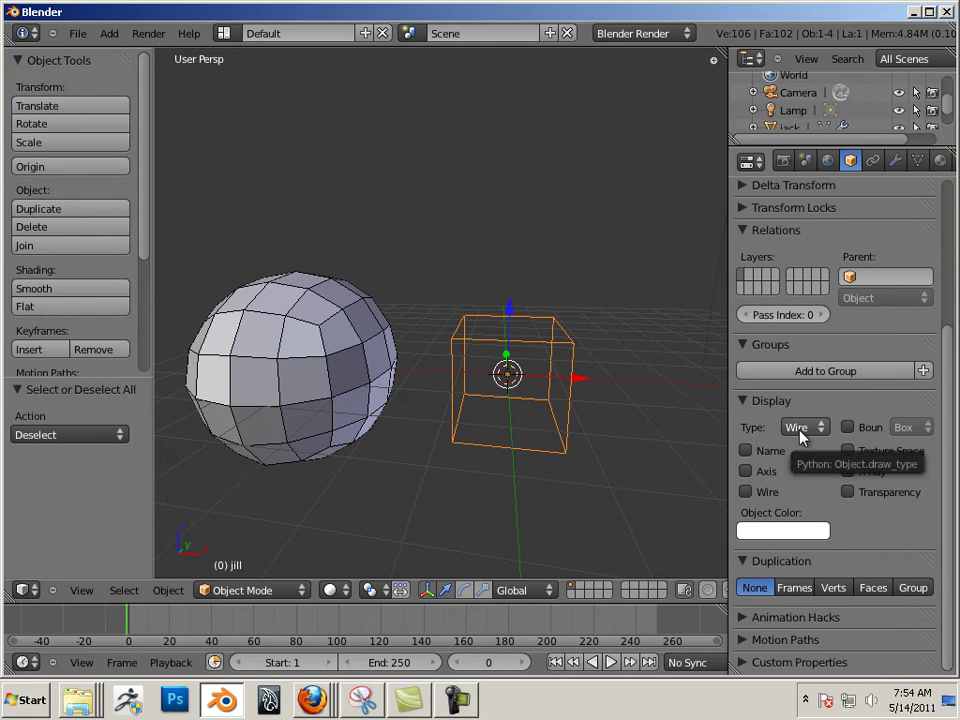
right_click(305, 355)
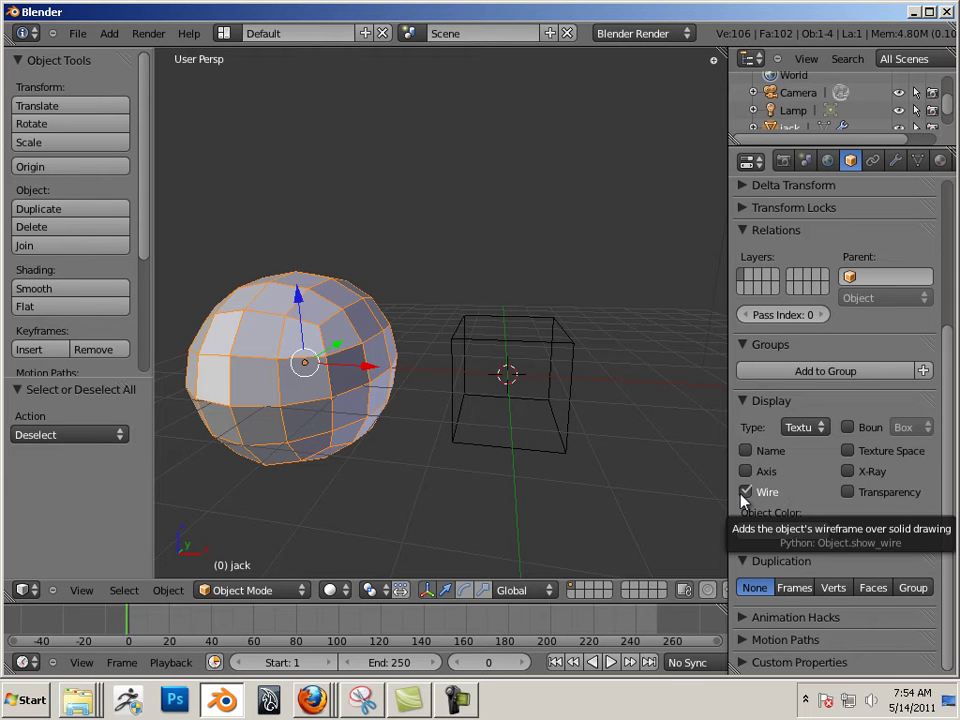
right_click(565, 455)
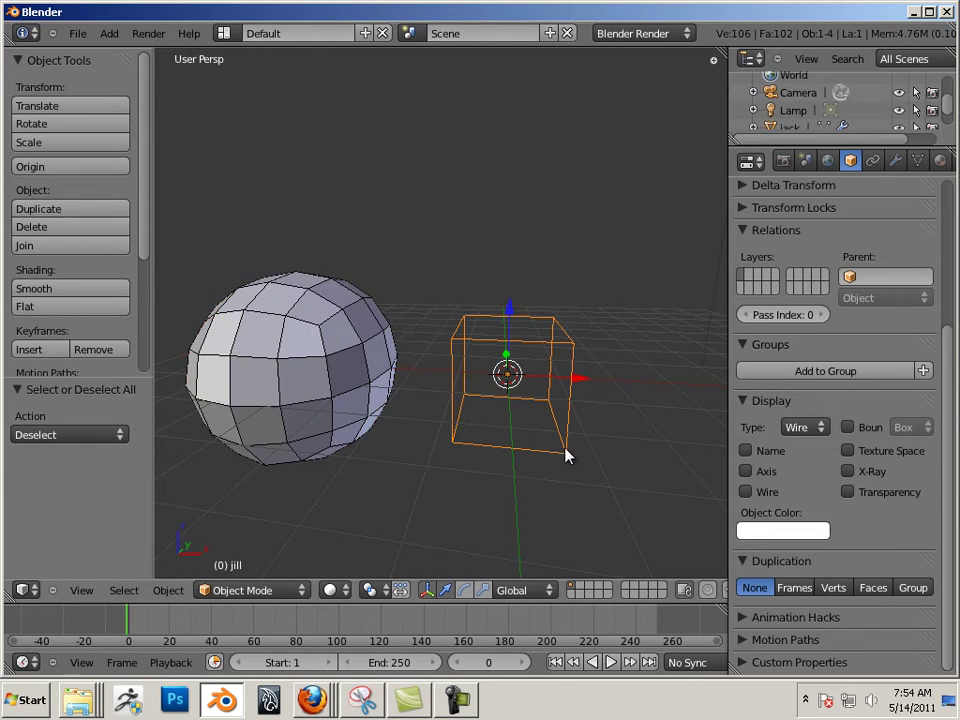
Move the sphere jack about 4.607 units along the X axis so that it encloses the wireframe cube.
right_click(344, 369)
key(g)
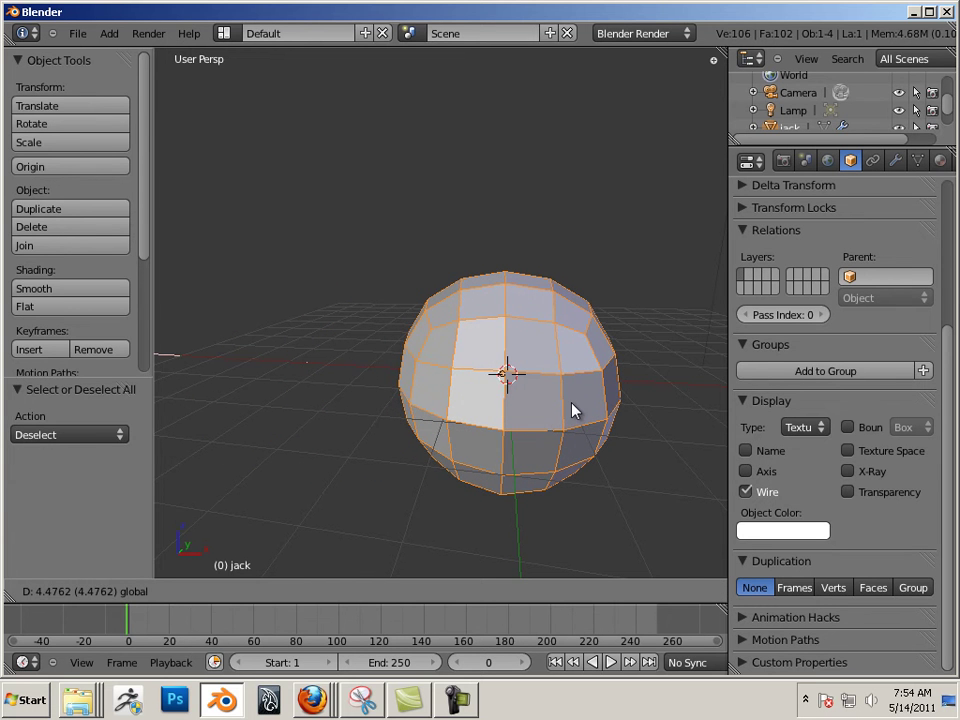
click(579, 413)
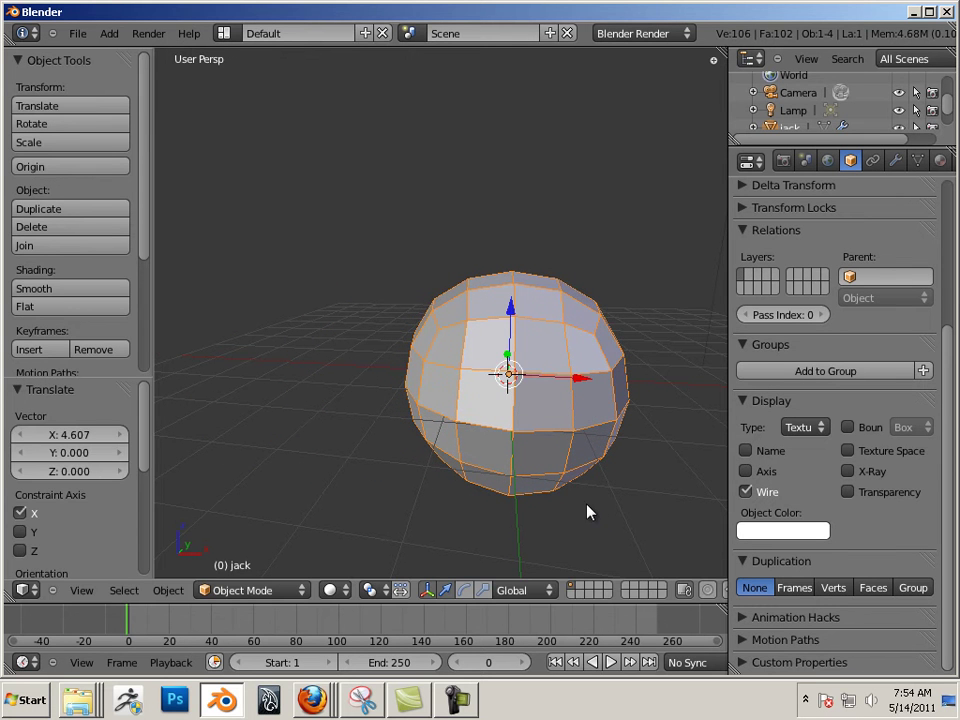
Replace the Shrinkwrap modifier on jack with a new Shrinkwrap modifier that has jill as its target.
click(895, 161)
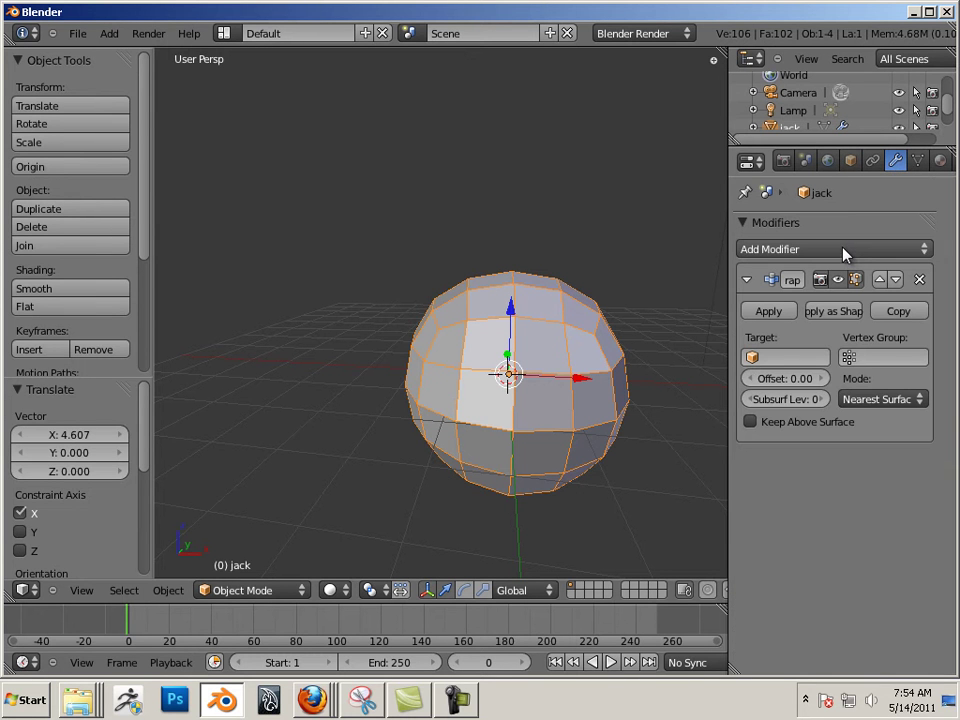
click(919, 279)
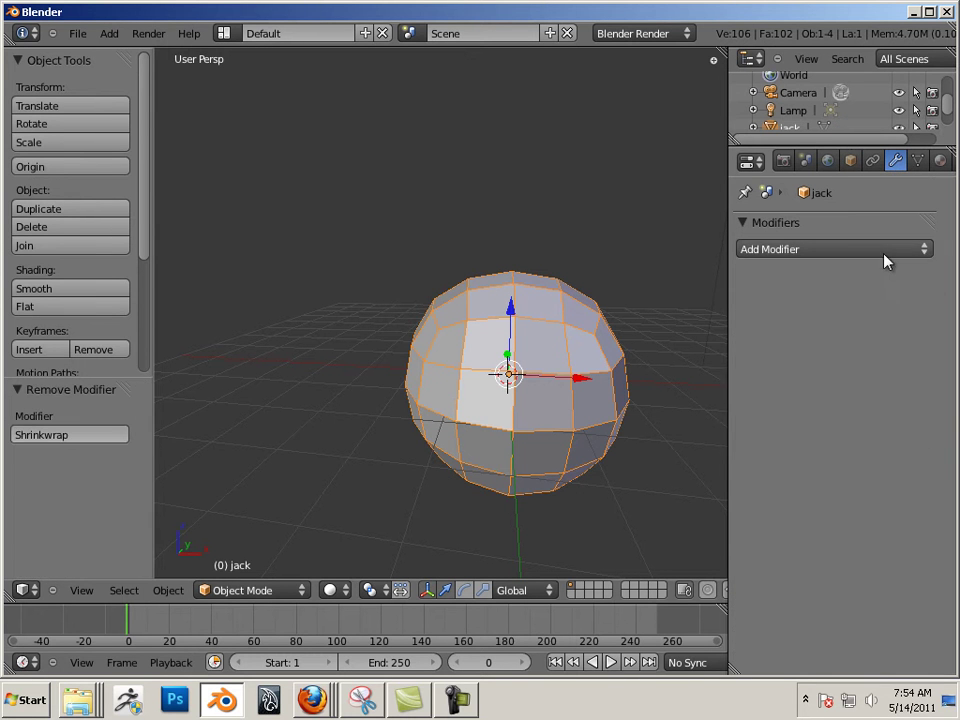
click(887, 250)
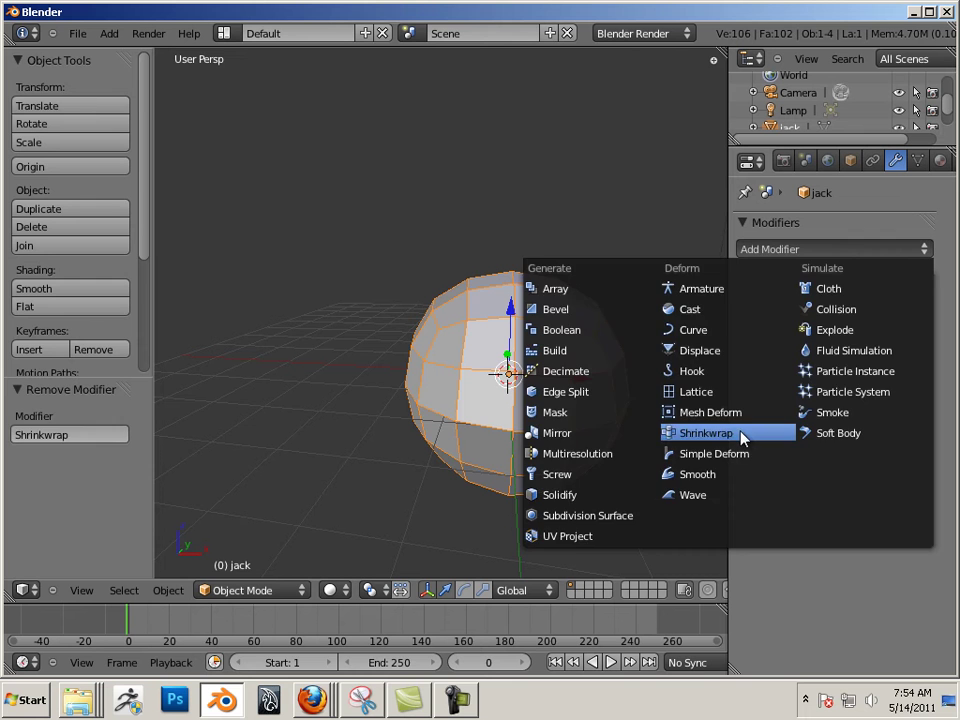
click(700, 433)
click(785, 357)
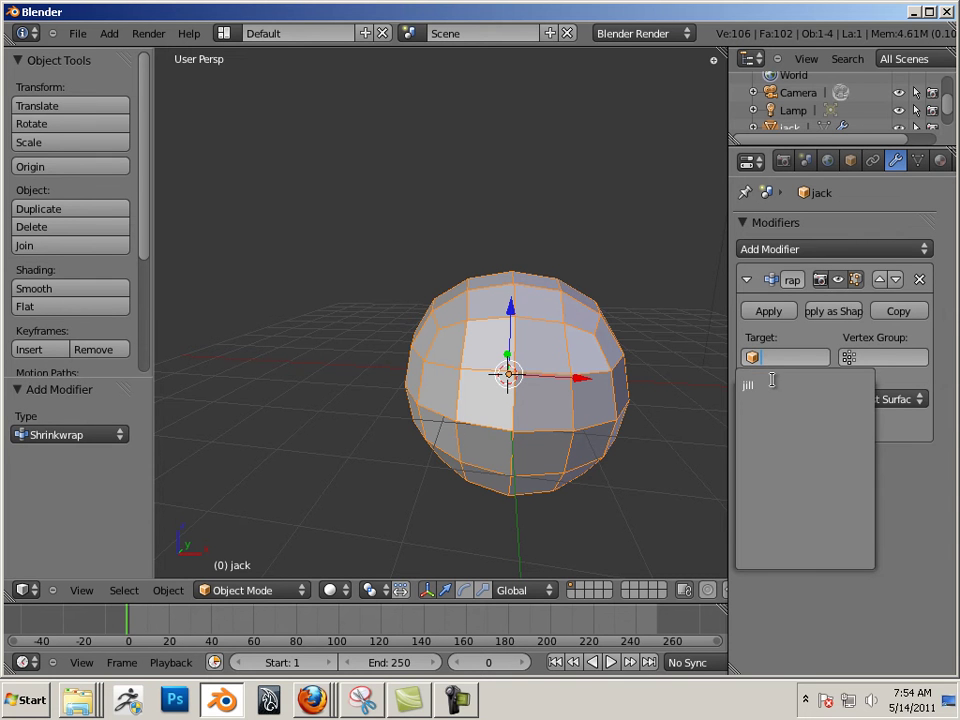
click(769, 386)
Examine the shrinkwrapped sphere from several sides.
middle_drag(606, 369, 574, 300)
key(g)
key(x)
click(463, 346)
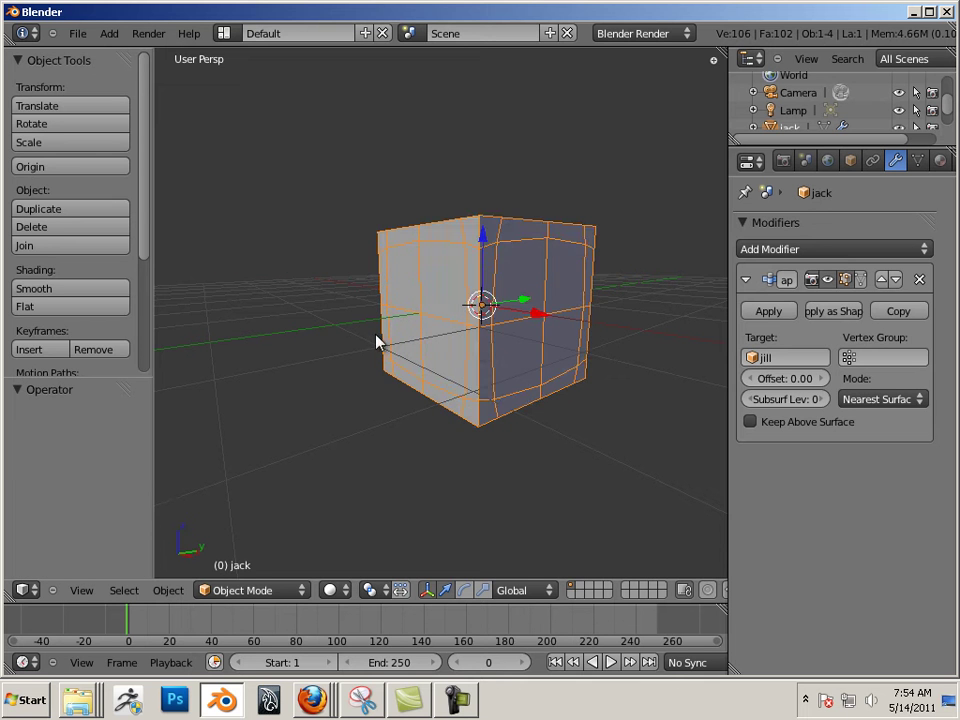
middle_drag(372, 344, 467, 396)
scroll(495, 396, up, 4)
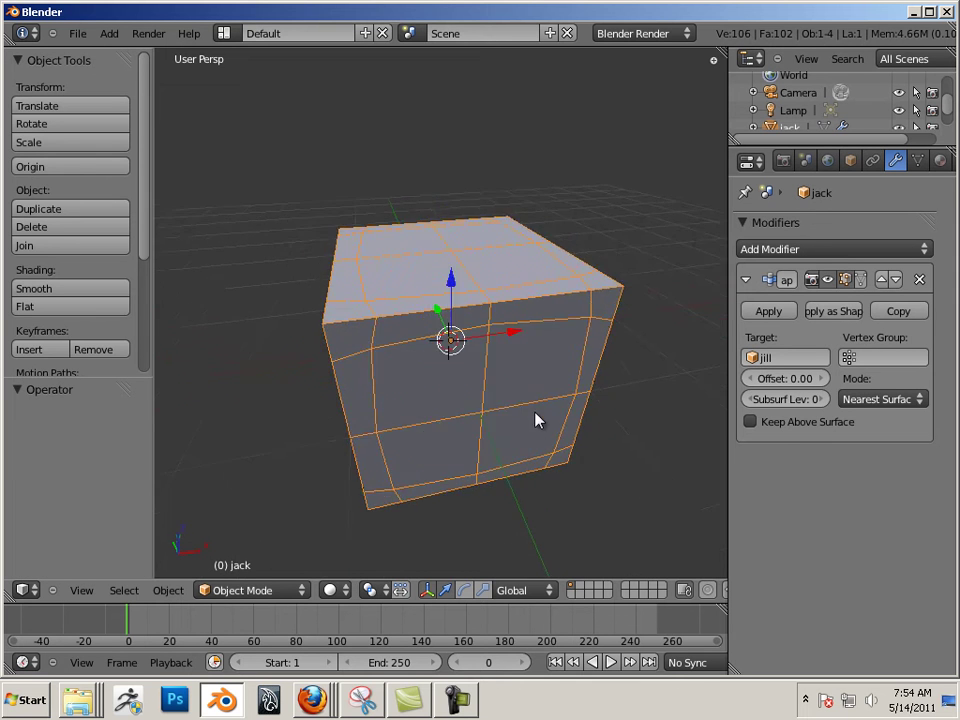
middle_drag(546, 430, 489, 405)
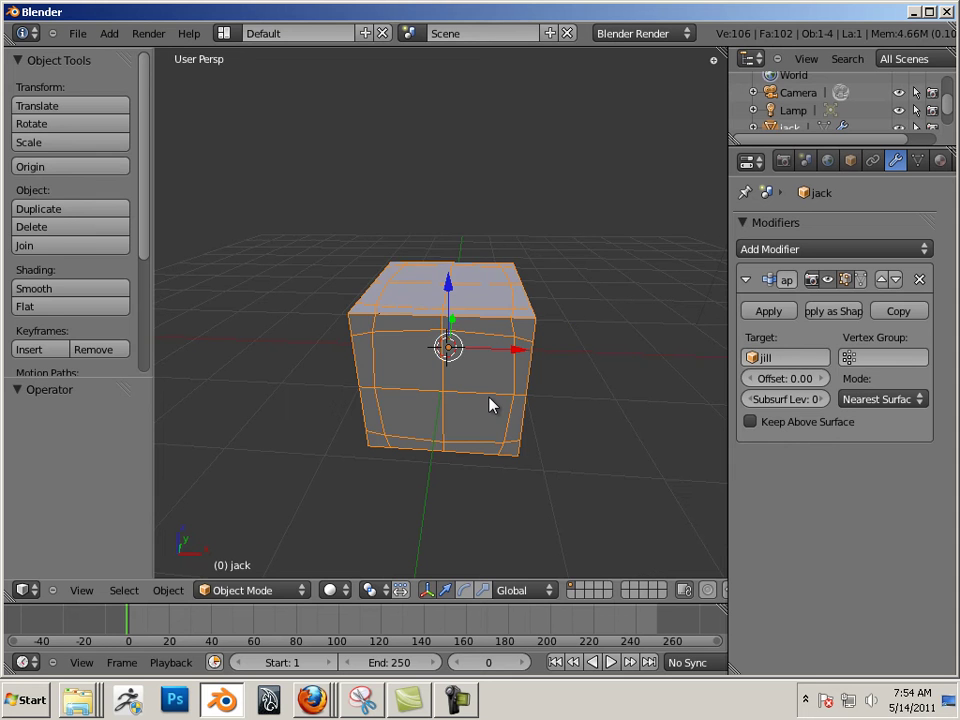
Compare the original sphere mesh with its shrinkwrapped shape by switching repeatedly between Edit Mode and Object Mode.
key(Tab)
key(Tab)
key(Tab)
key(Tab)
key(Tab)
key(Tab)
key(Tab)
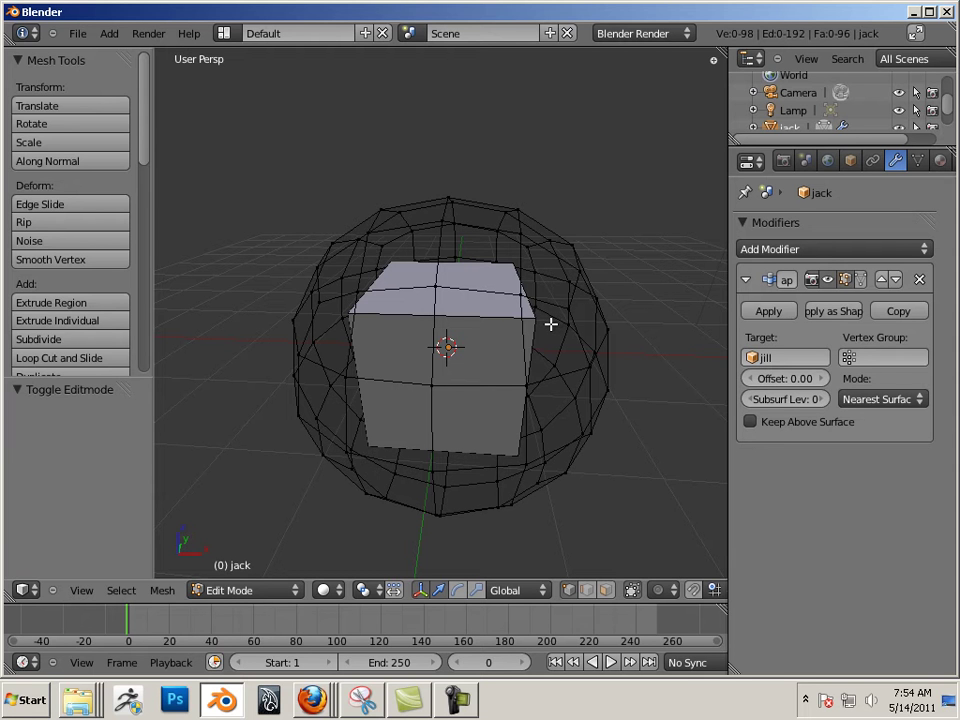
key(Tab)
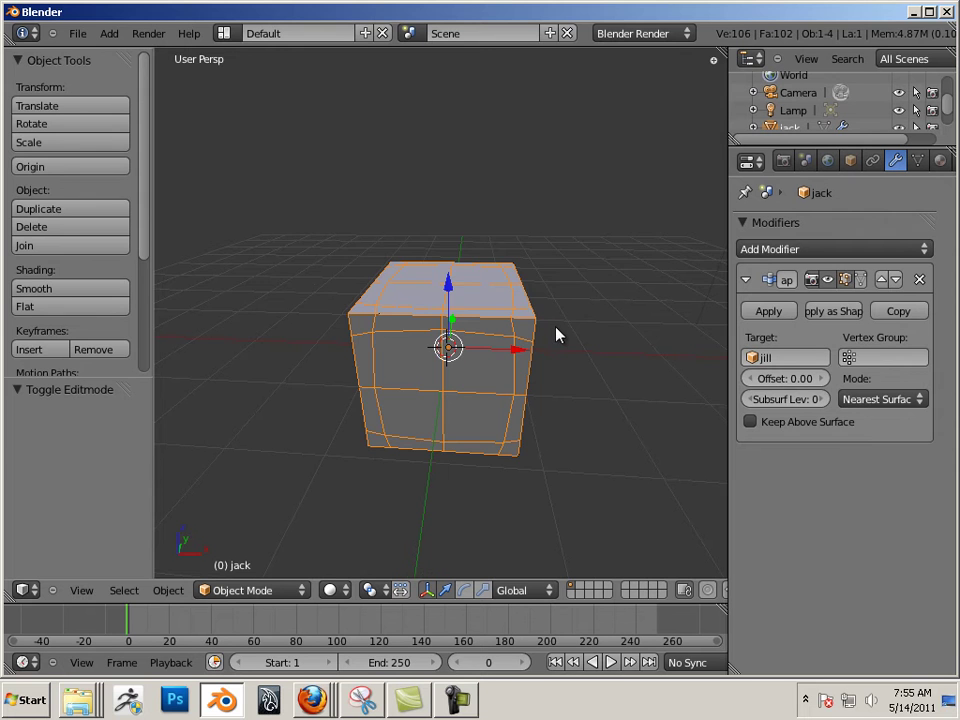
mouse_move(553, 332)
middle_down()
mouse_move(536, 332)
mouse_move(553, 336)
middle_up()
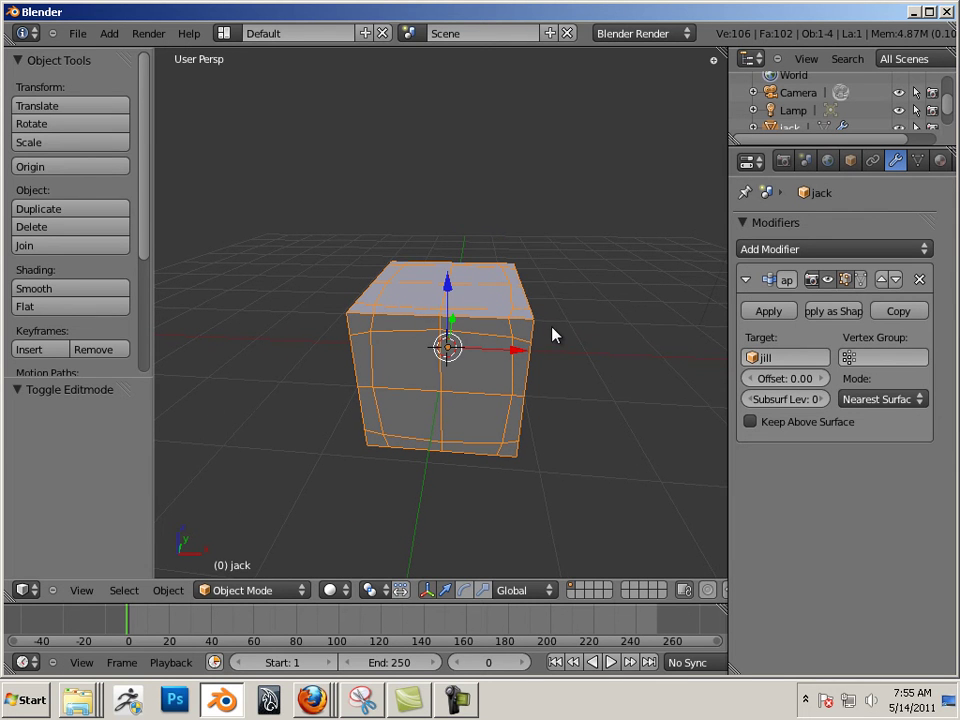
Set the Shrinkwrap mode to Project with the Negative direction enabled and the Positive direction disabled.
click(865, 402)
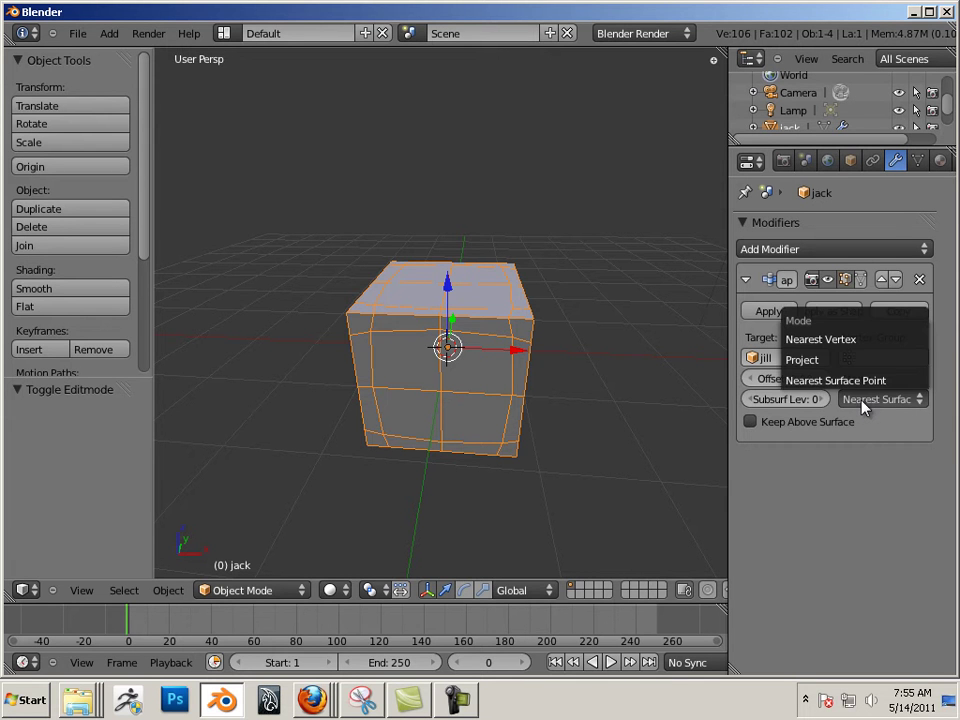
click(845, 362)
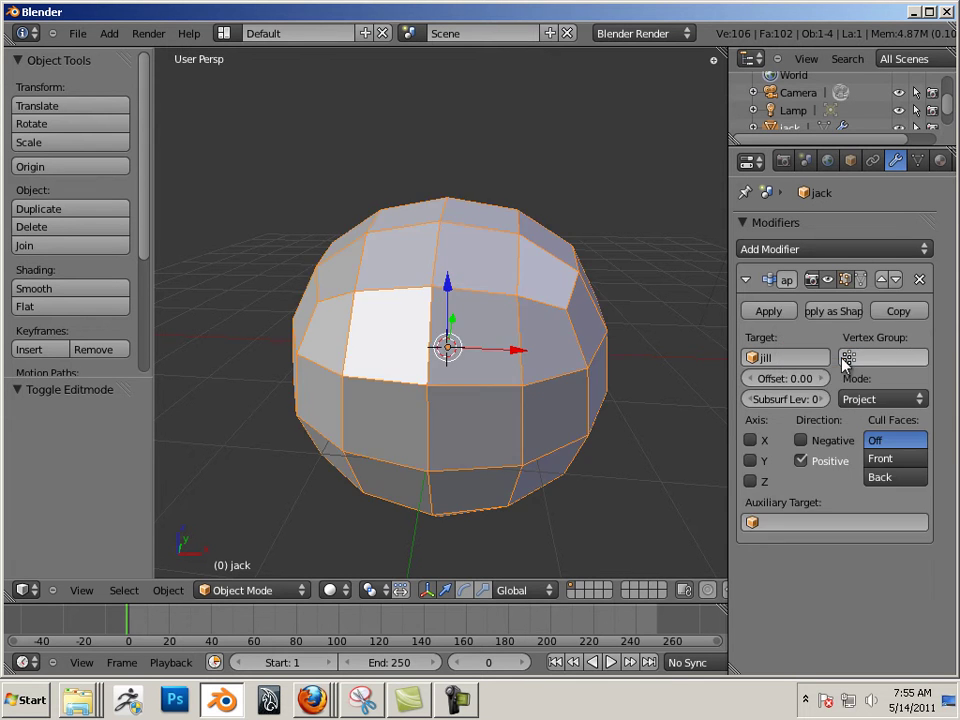
click(803, 463)
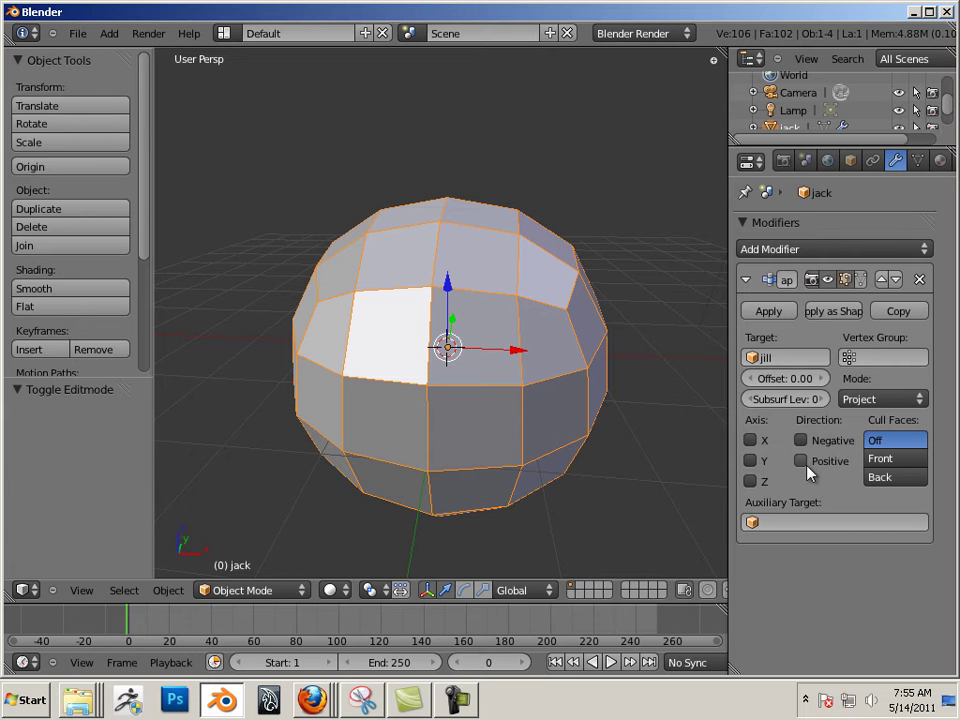
click(802, 441)
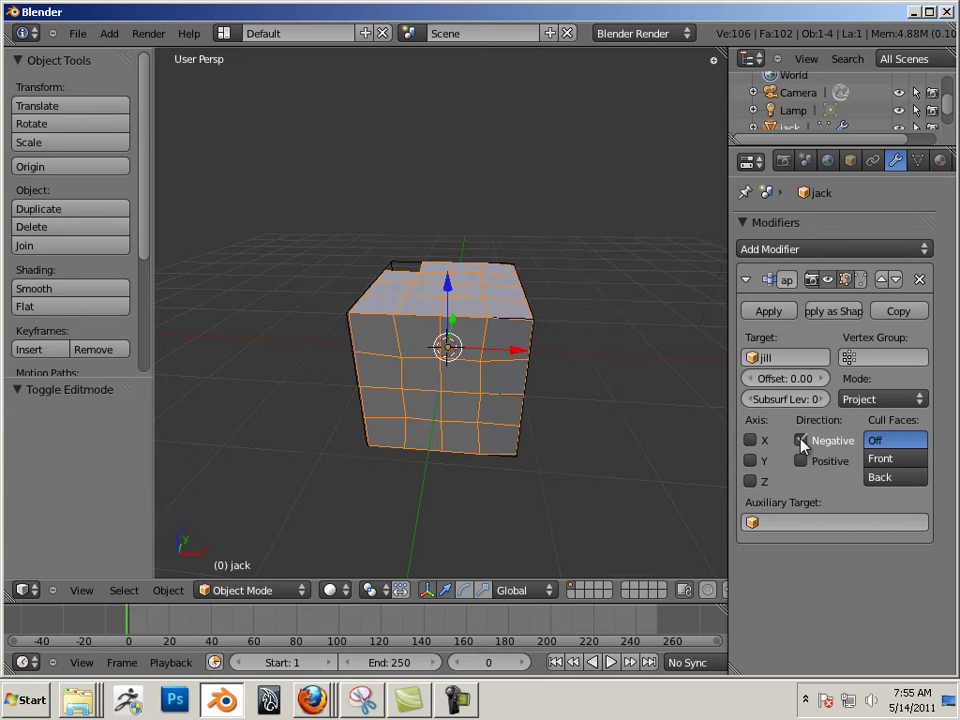
Switch to the scale manipulator and scale jack uniformly by about 2.986.
middle_drag(465, 398, 561, 414)
scroll(549, 407, up, 2)
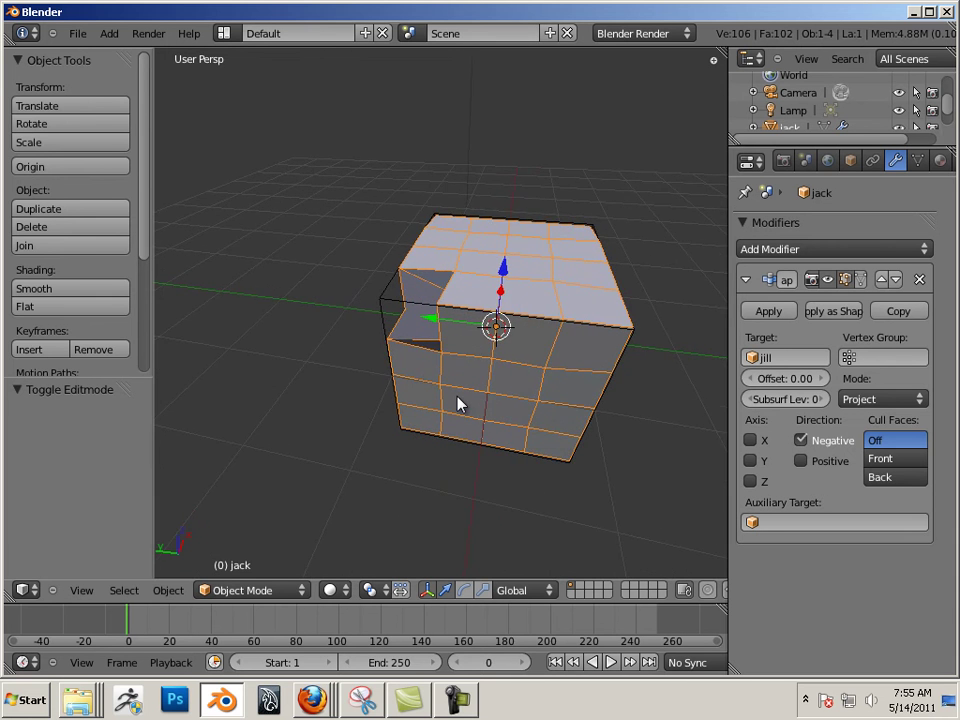
middle_drag(456, 403, 549, 396)
scroll(587, 390, up, 2)
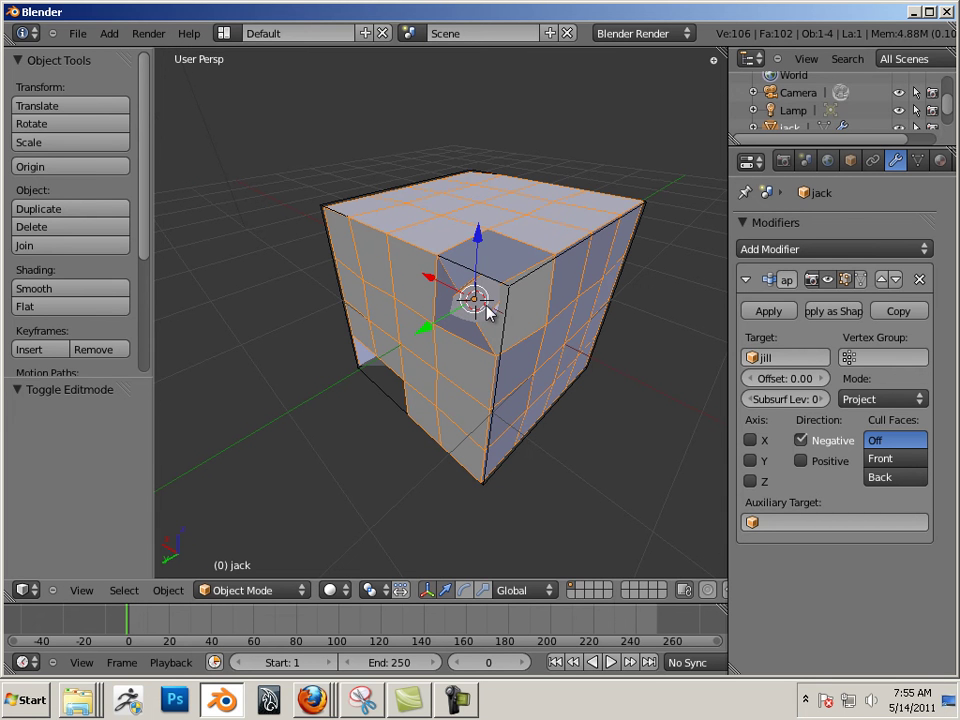
click(482, 591)
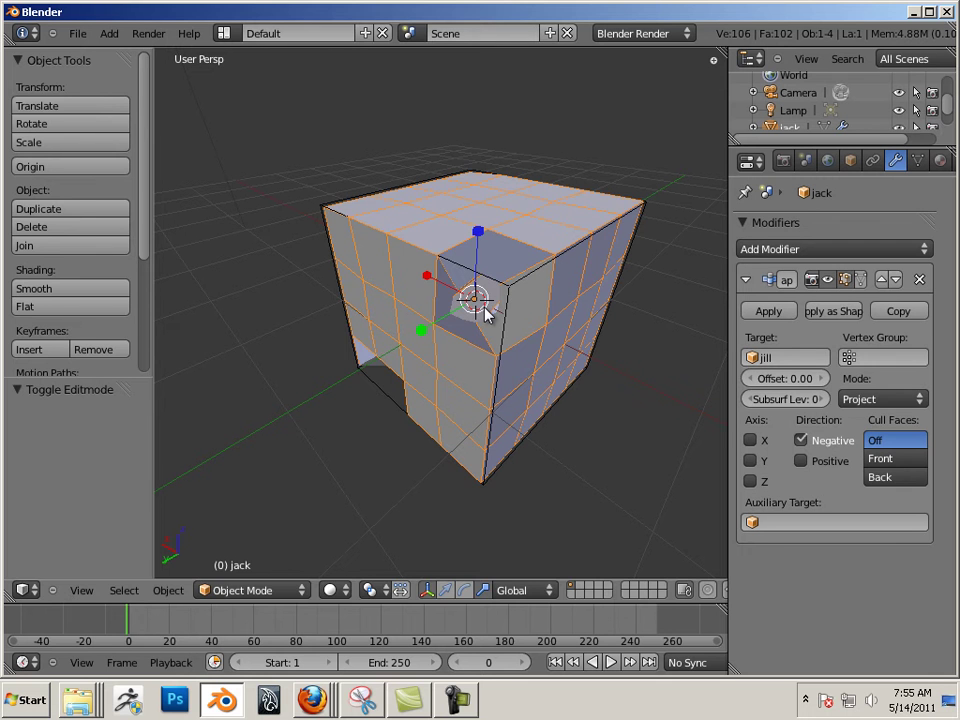
drag(485, 313, 514, 311)
Inspect the corners and faces of the projected mesh from all around, near and far.
scroll(365, 395, up, 3)
middle_drag(595, 418, 263, 435)
scroll(380, 390, up, 2)
scroll(388, 386, down, 6)
scroll(300, 410, up, 3)
middle_drag(336, 420, 500, 405)
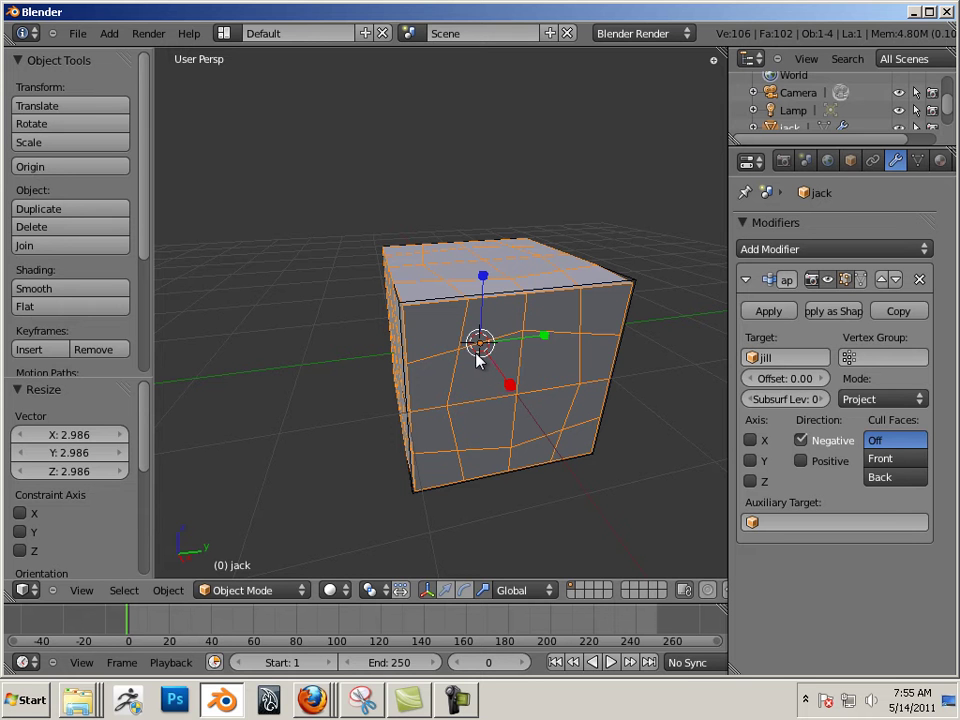
middle_drag(454, 403, 440, 432)
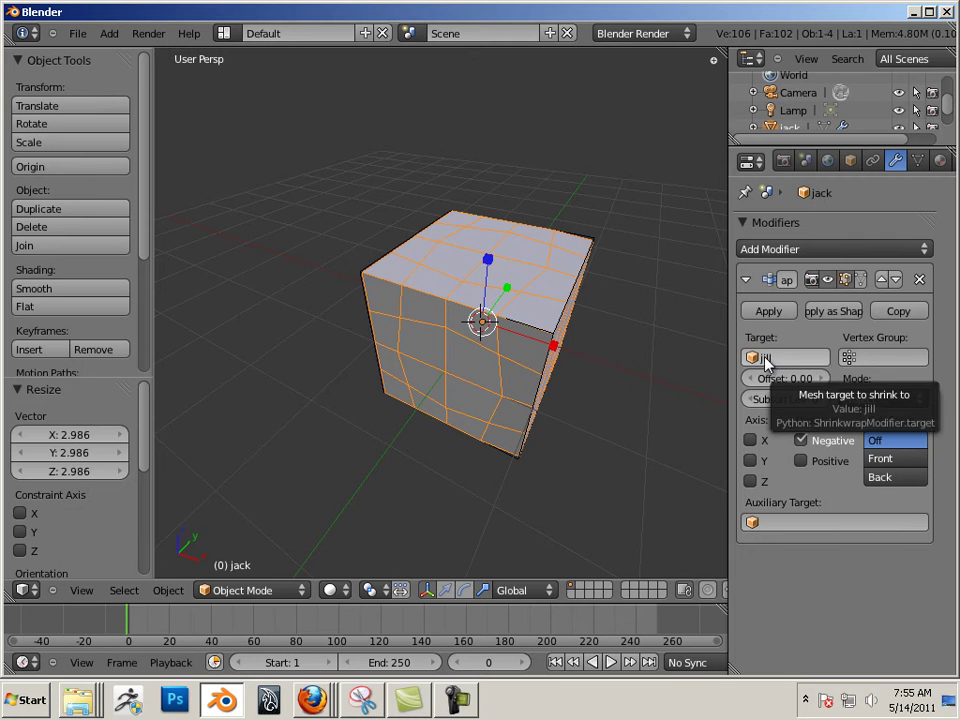
Try the Nearest Surface Point and Nearest Vertex modes on the Shrinkwrap modifier, return to Project, and inspect the mesh.
click(855, 399)
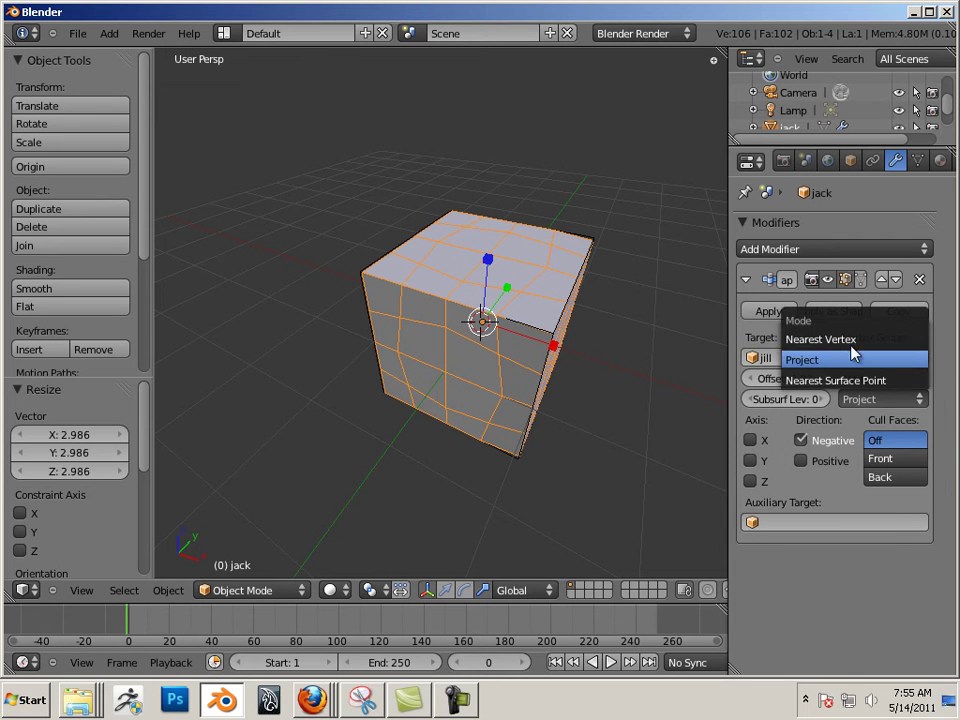
click(855, 381)
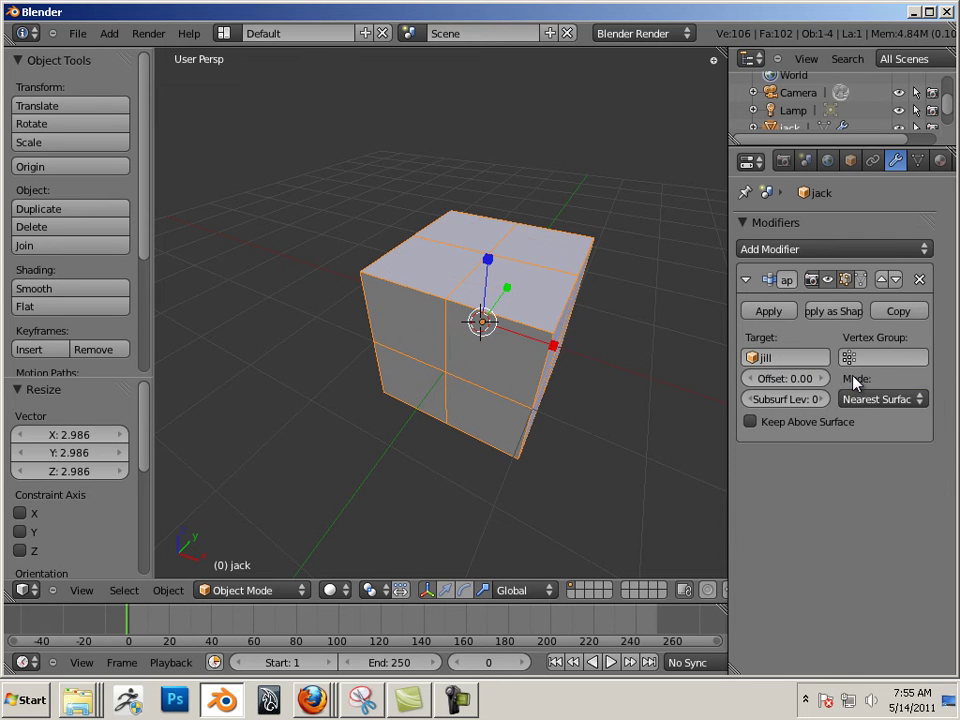
click(865, 397)
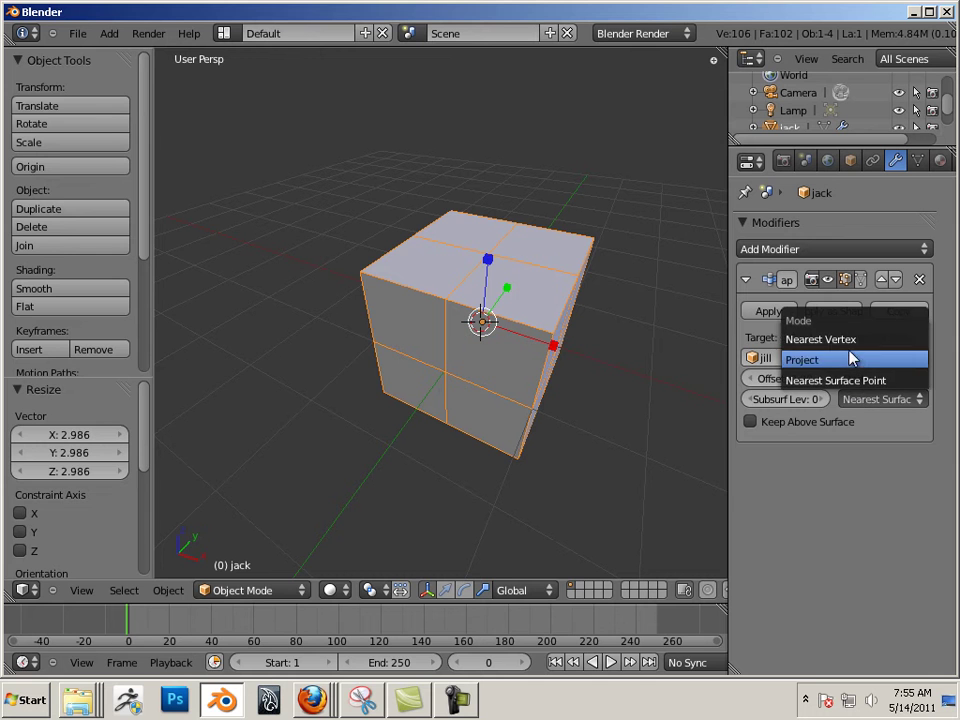
click(847, 340)
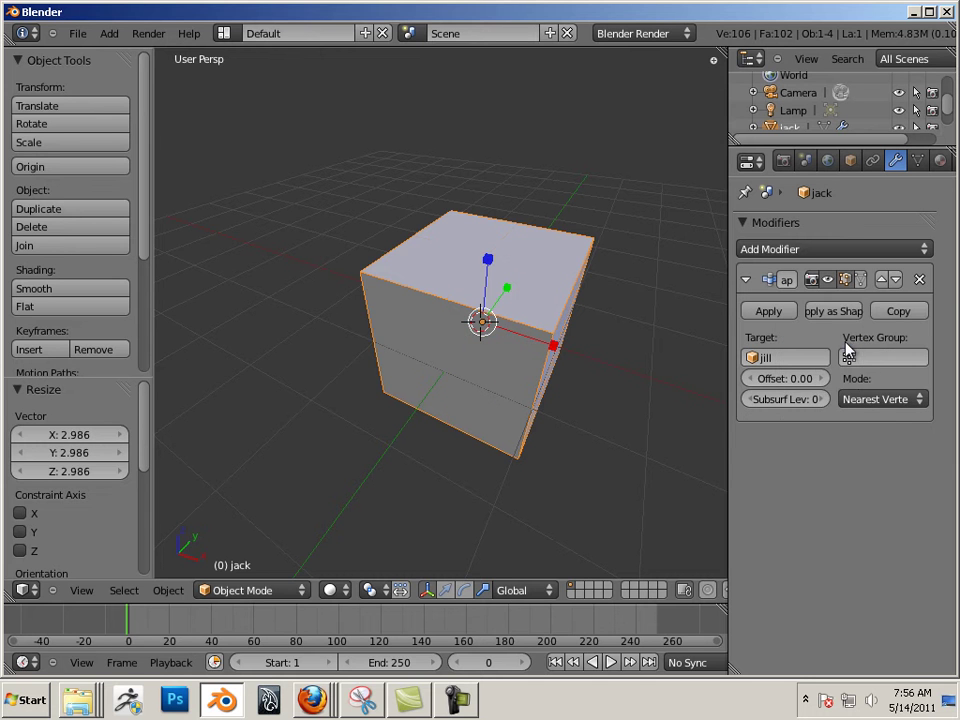
click(868, 400)
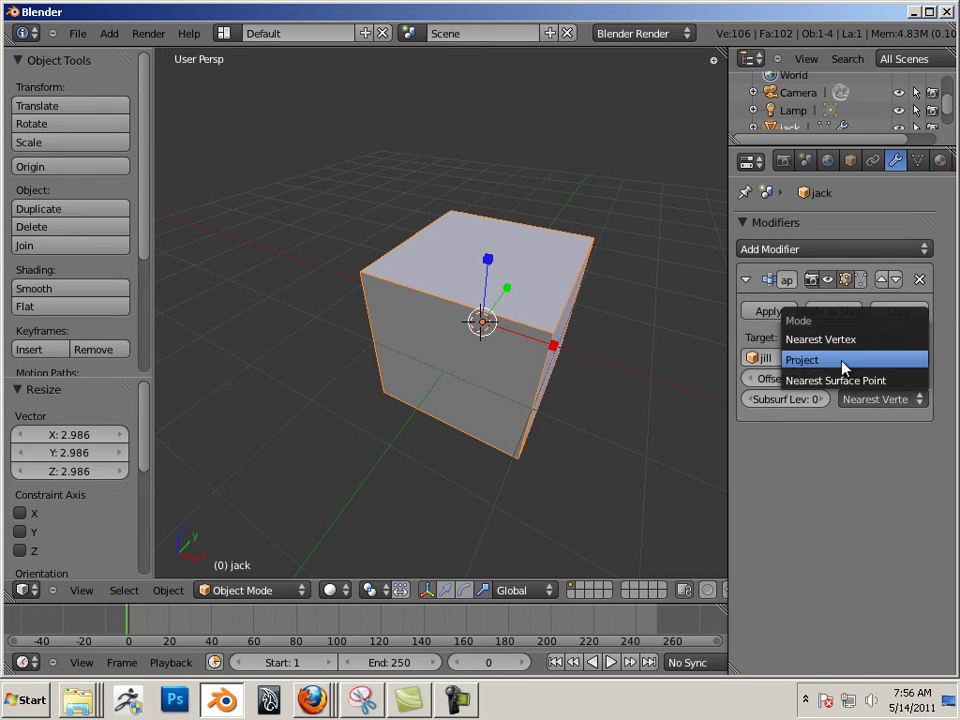
click(788, 362)
middle_drag(699, 386, 474, 378)
scroll(665, 384, up, 3)
scroll(681, 418, down, 4)
scroll(474, 378, up, 2)
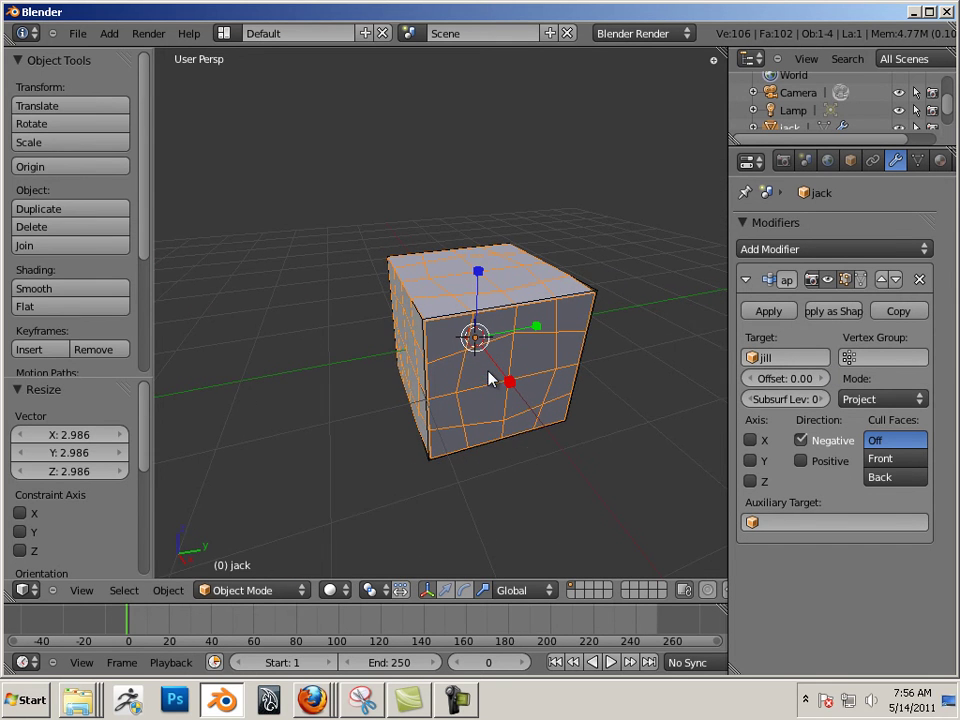
Disable the Negative direction and enable the Positive direction on jack's Shrinkwrap modifier.
click(801, 441)
click(801, 461)
key(alt+a)
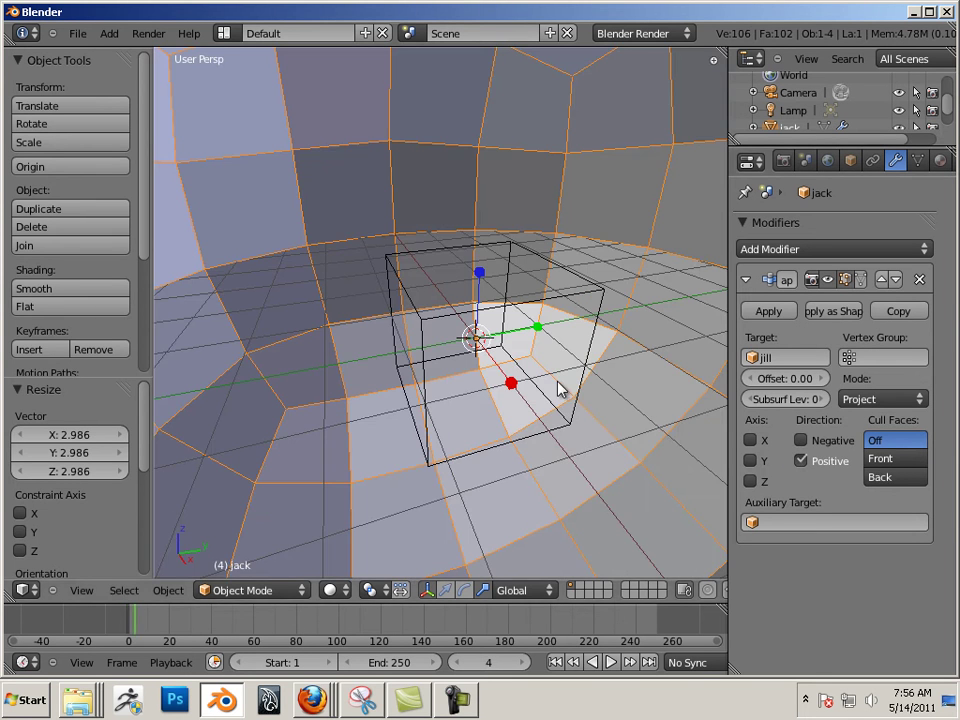
scroll(608, 389, down, 5)
scroll(452, 360, up, 5)
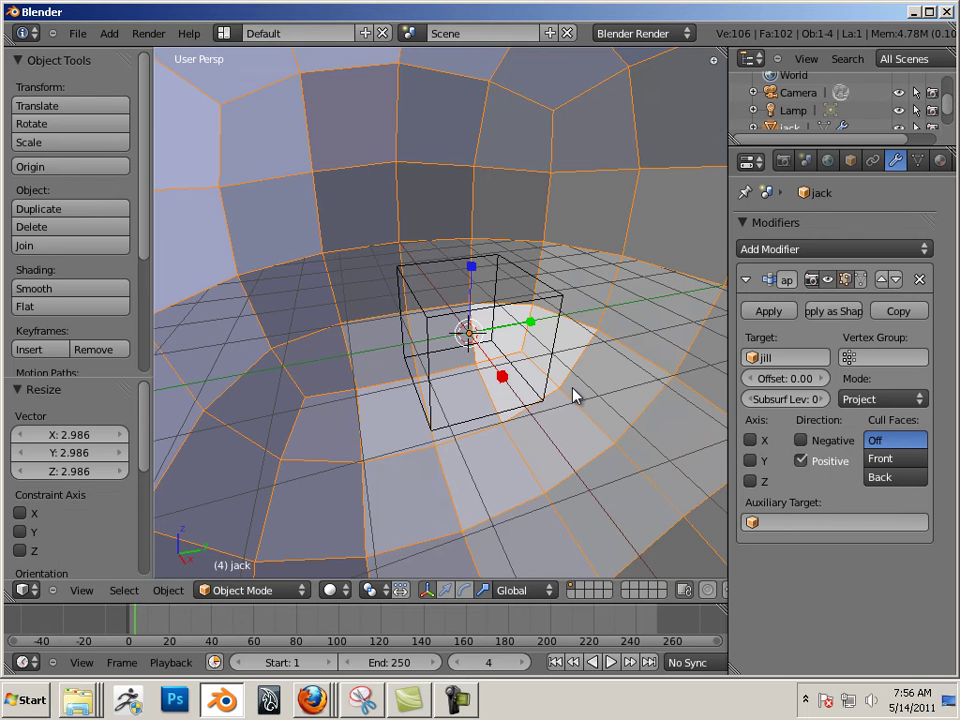
Select the cube jill and scale it uniformly by about 6.803.
right_click(552, 386)
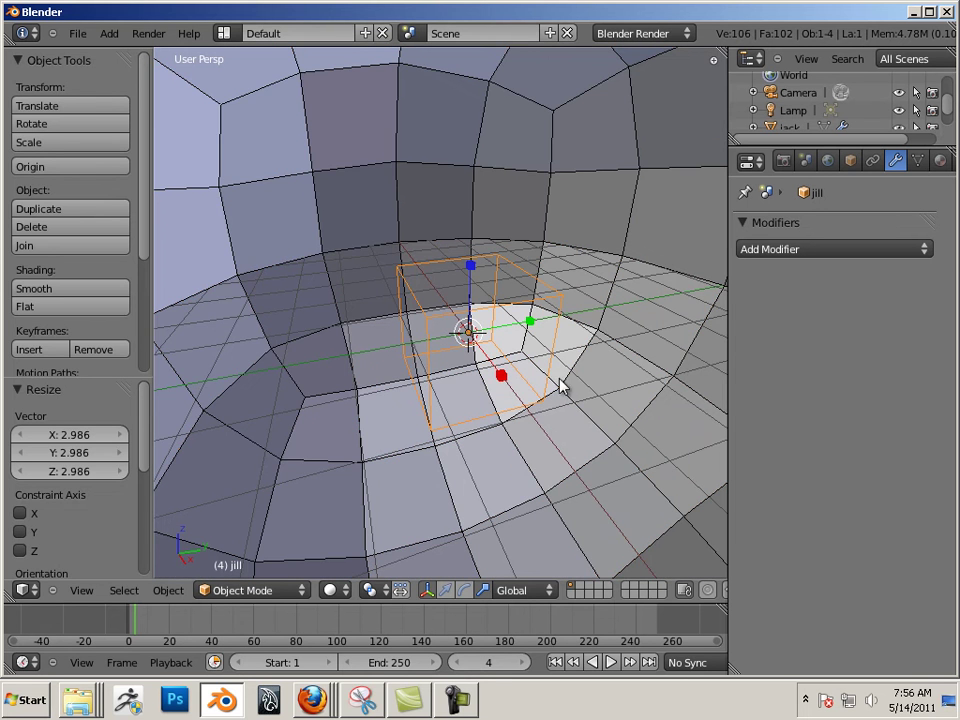
scroll(530, 380, down, 4)
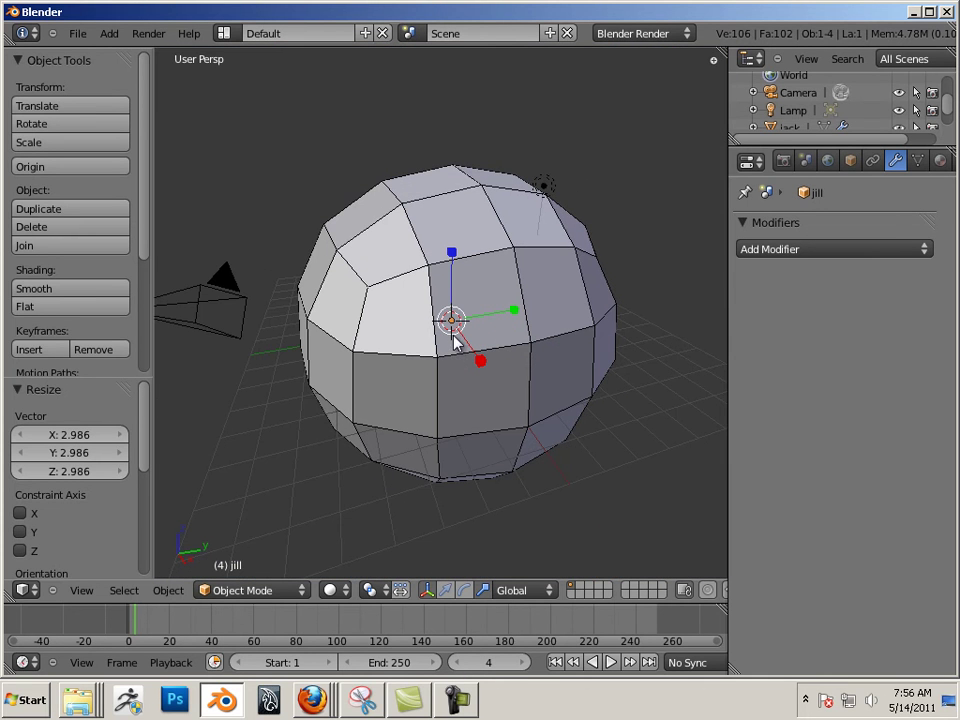
key(s)
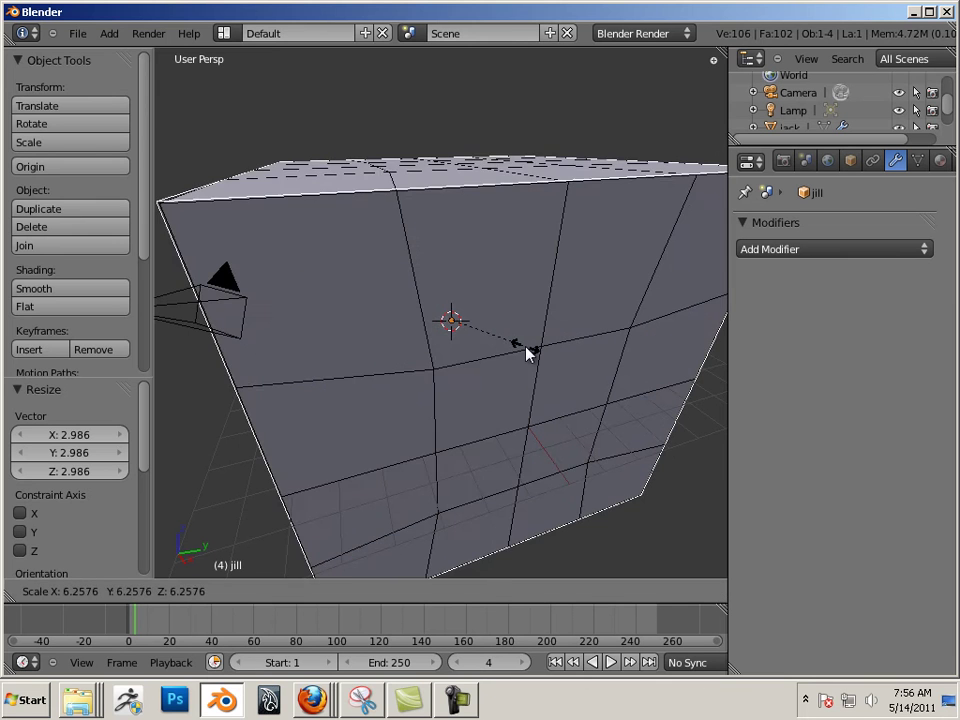
click(533, 353)
mouse_move(523, 358)
middle_down()
mouse_move(381, 339)
mouse_move(501, 381)
mouse_move(504, 343)
mouse_move(579, 369)
mouse_move(537, 345)
middle_up()
click(850, 160)
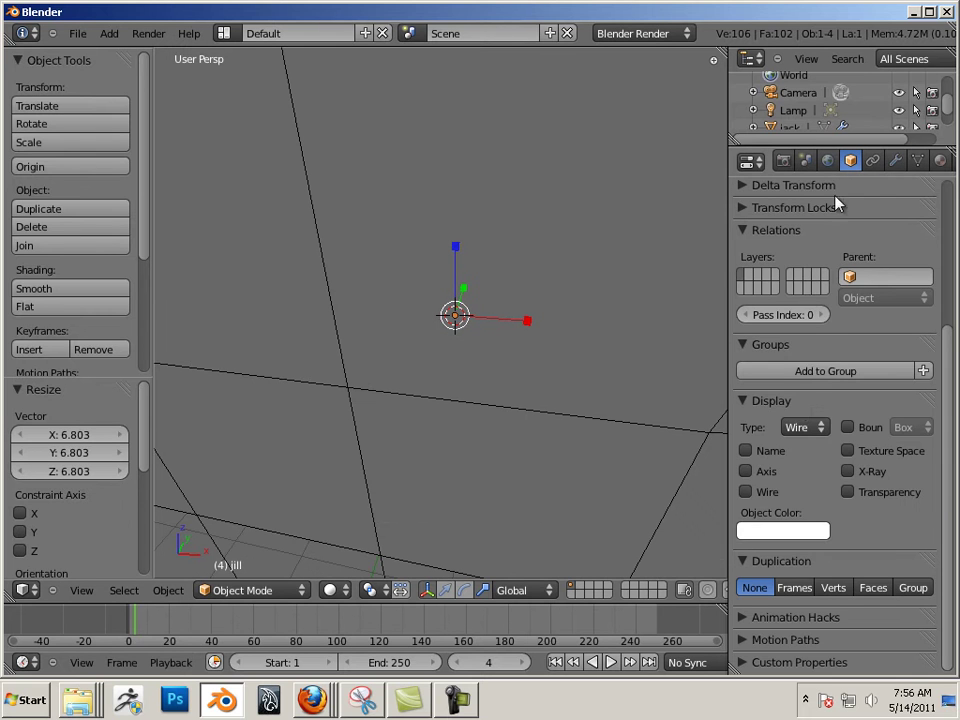
click(895, 160)
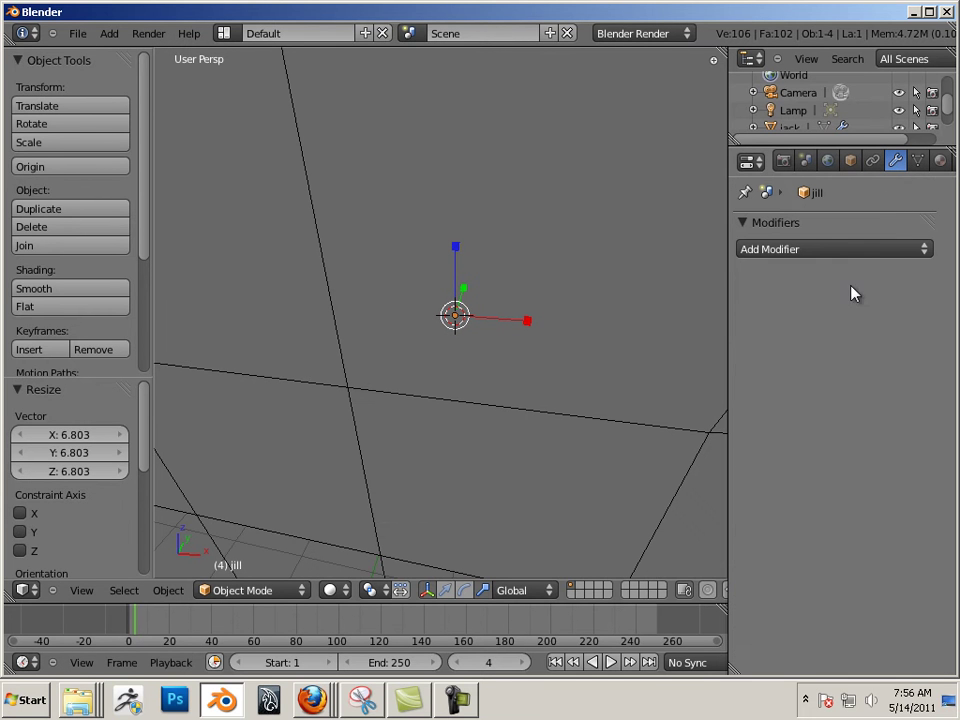
right_click(634, 328)
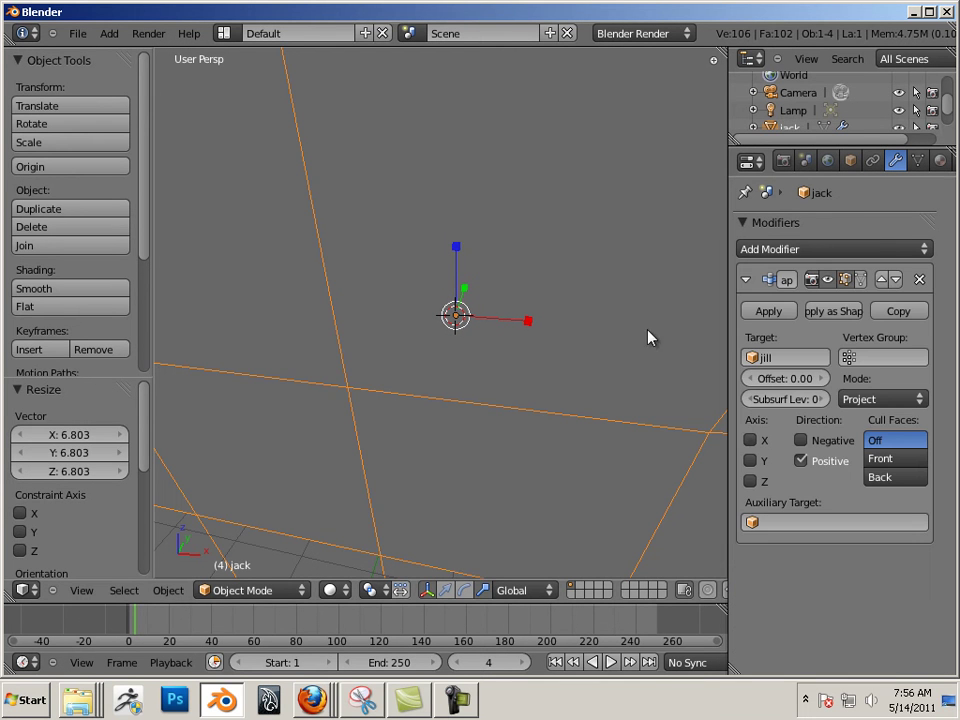
scroll(553, 396, down, 5)
middle_drag(489, 381, 424, 371)
key(s)
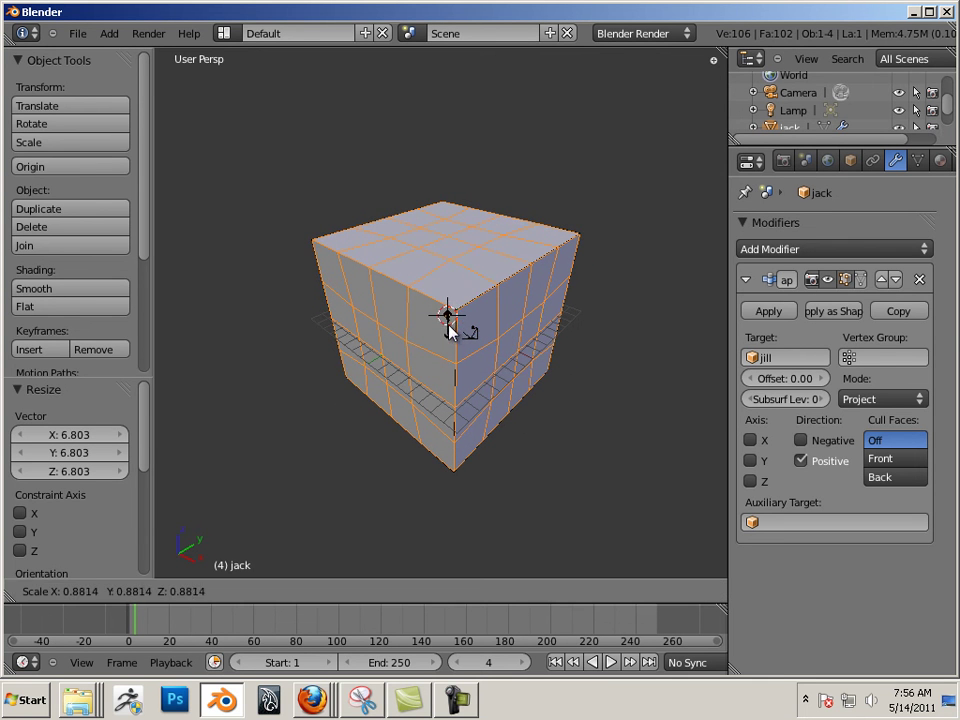
right_click(447, 316)
Enlarge the Outliner, select jill in it, and scale jill uniformly by about 1.616.
drag(788, 148, 790, 237)
click(789, 189)
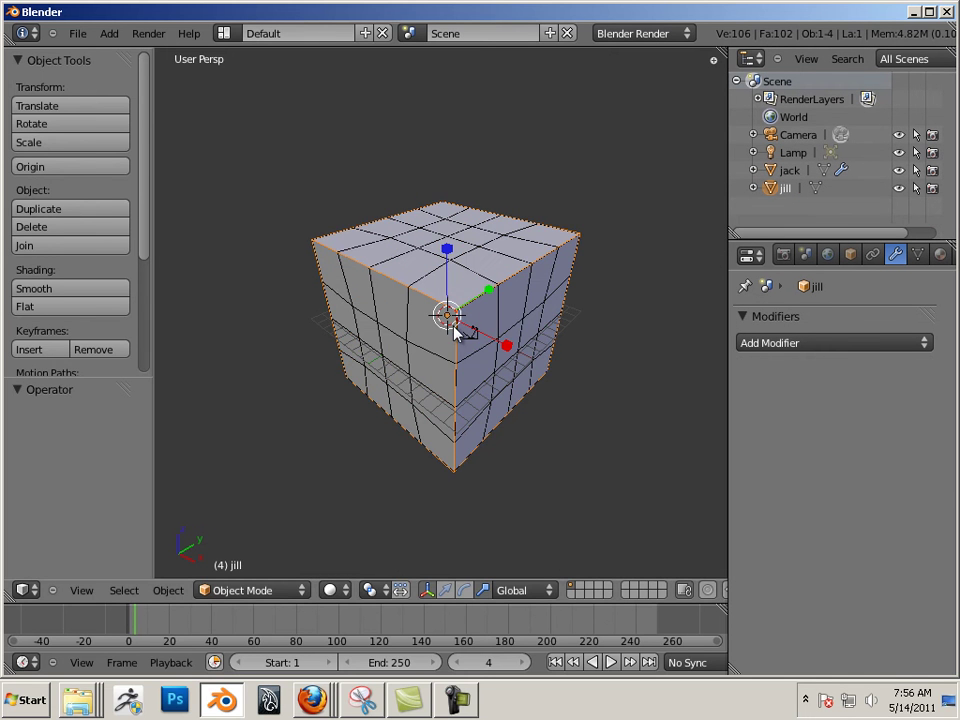
key(s)
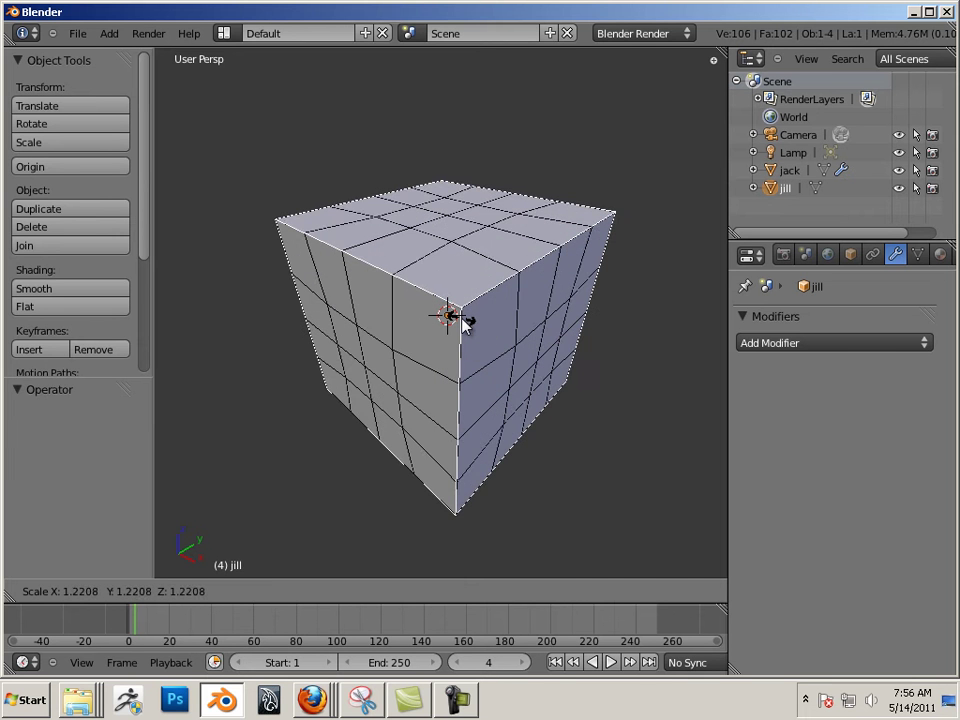
click(470, 330)
scroll(422, 339, down, 3)
middle_drag(422, 339, 497, 369)
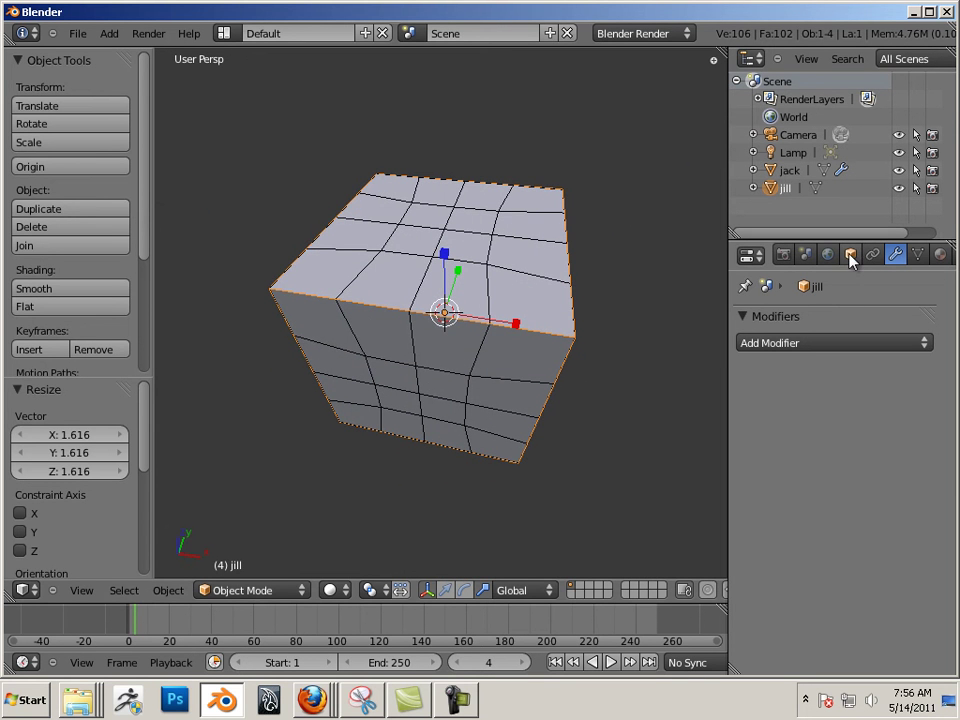
Add a Multiresolution modifier to jill and subdivide it to level 3.
click(819, 344)
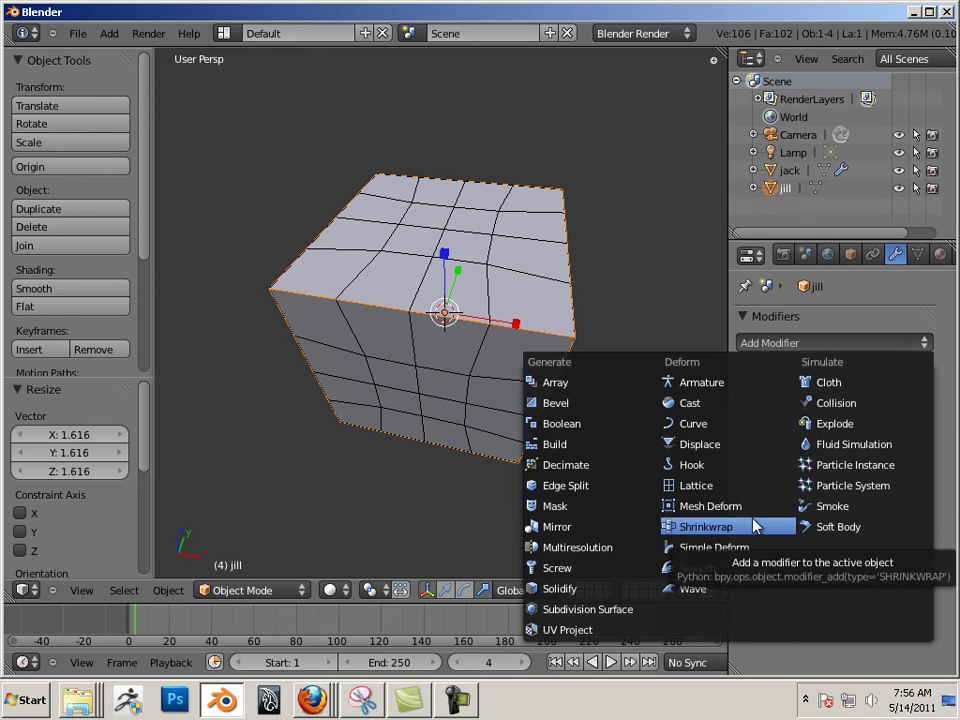
click(577, 547)
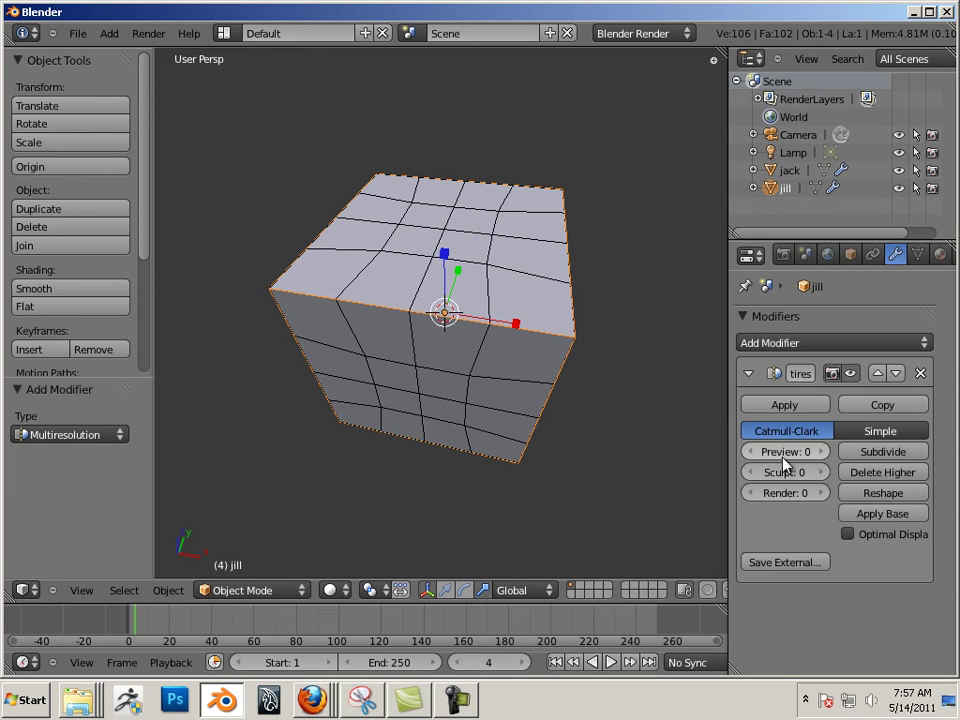
click(867, 458)
click(867, 458)
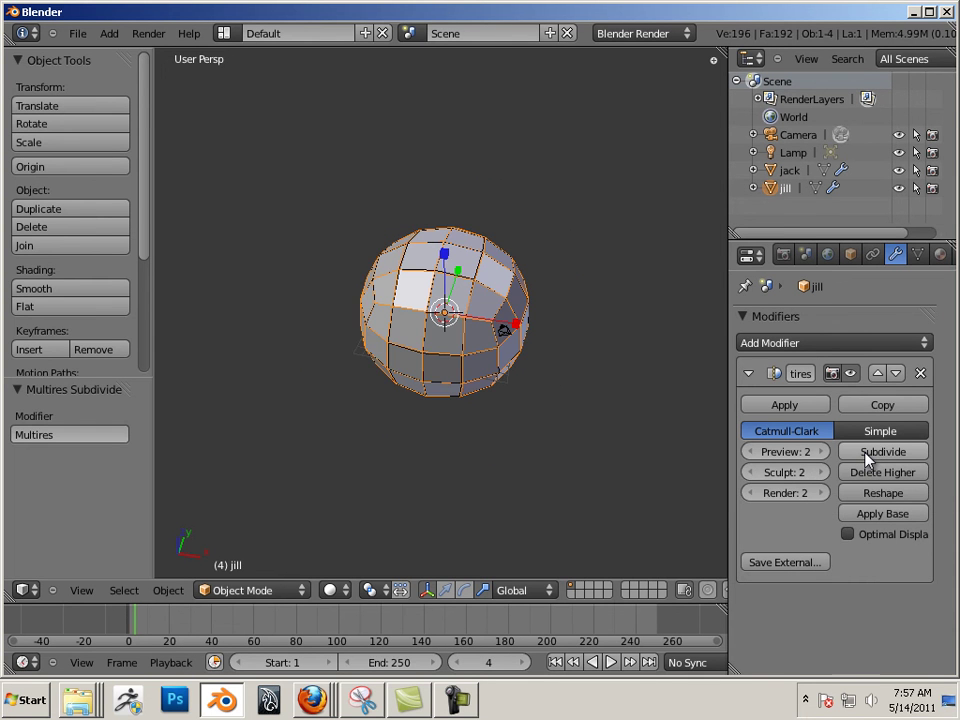
click(867, 458)
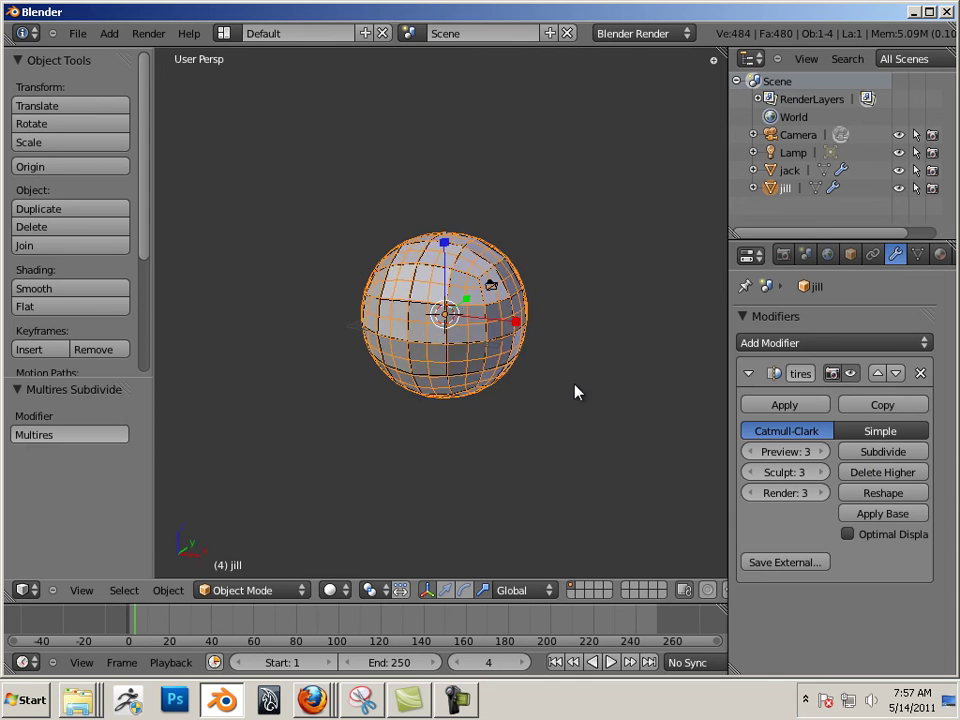
scroll(590, 394, up, 4)
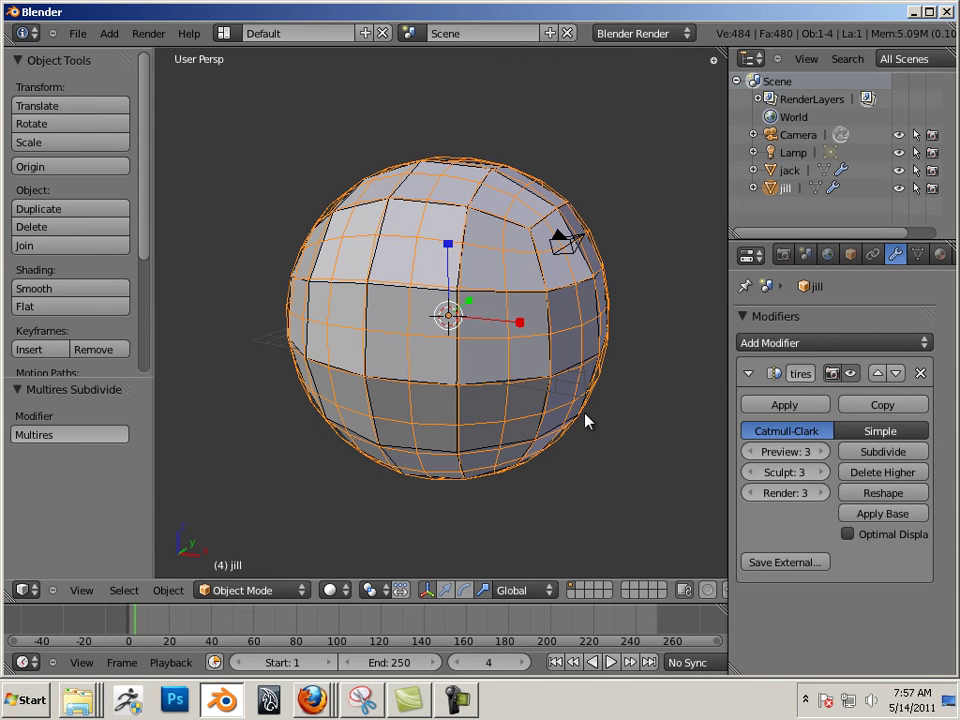
Select jack and scale it up uniformly by about 2.48 in Object Mode.
click(788, 170)
key(Tab)
key(Tab)
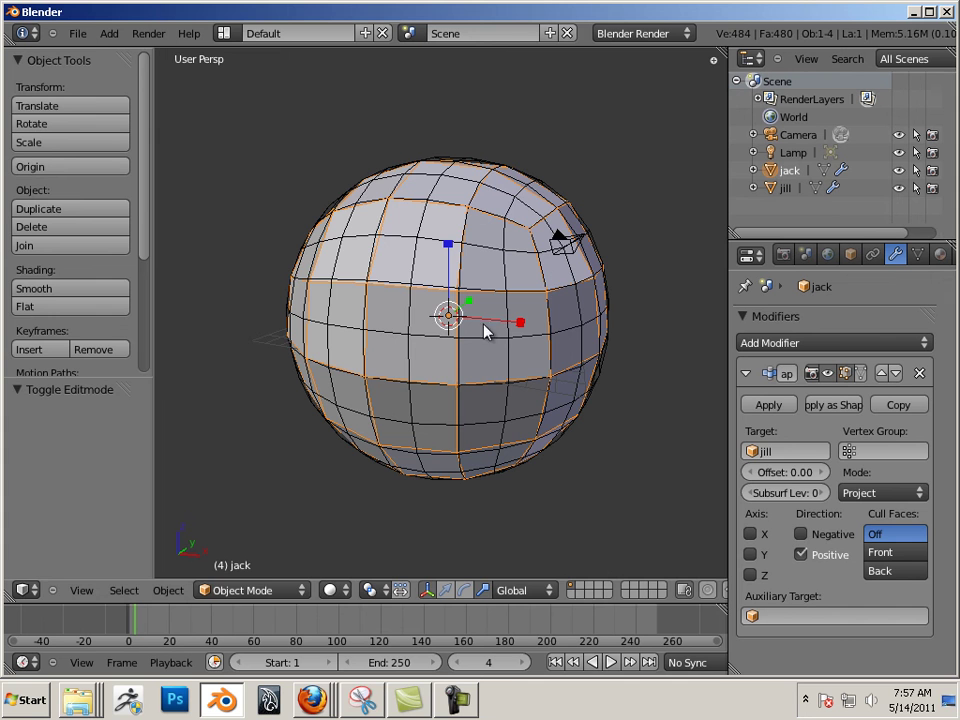
key(s)
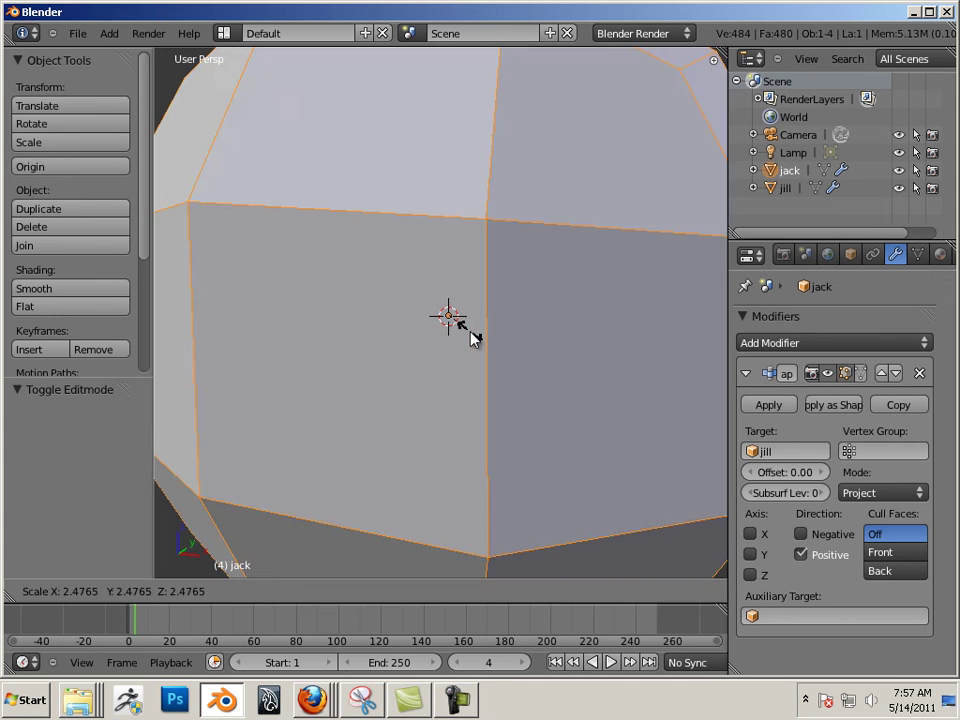
click(467, 335)
key(Tab)
key(Tab)
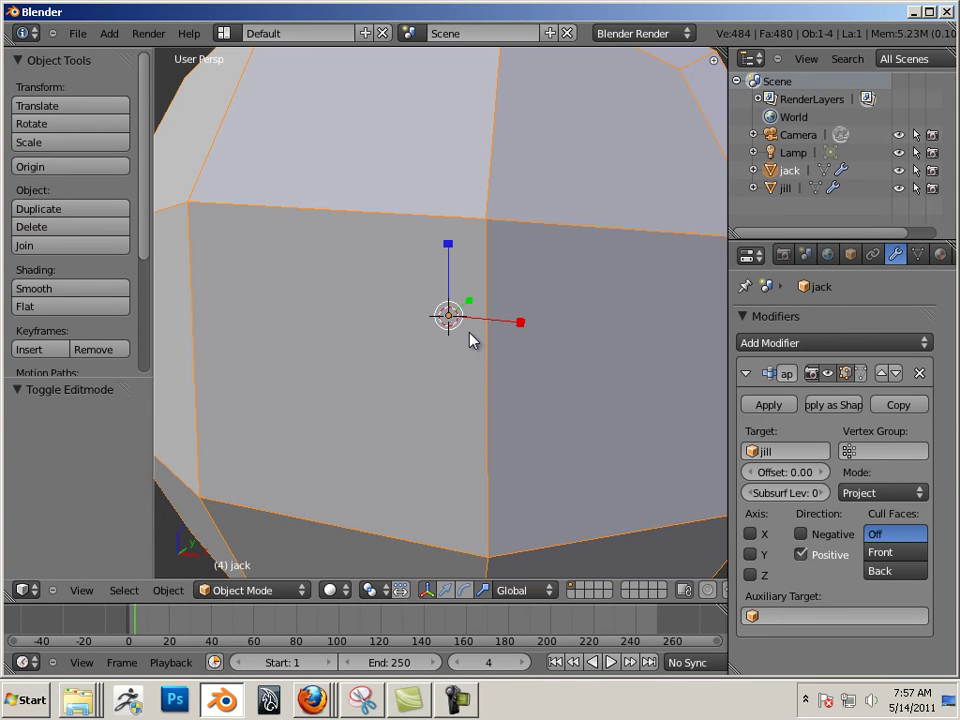
Scale jack uniformly by a factor of about -0.069.
key(s)
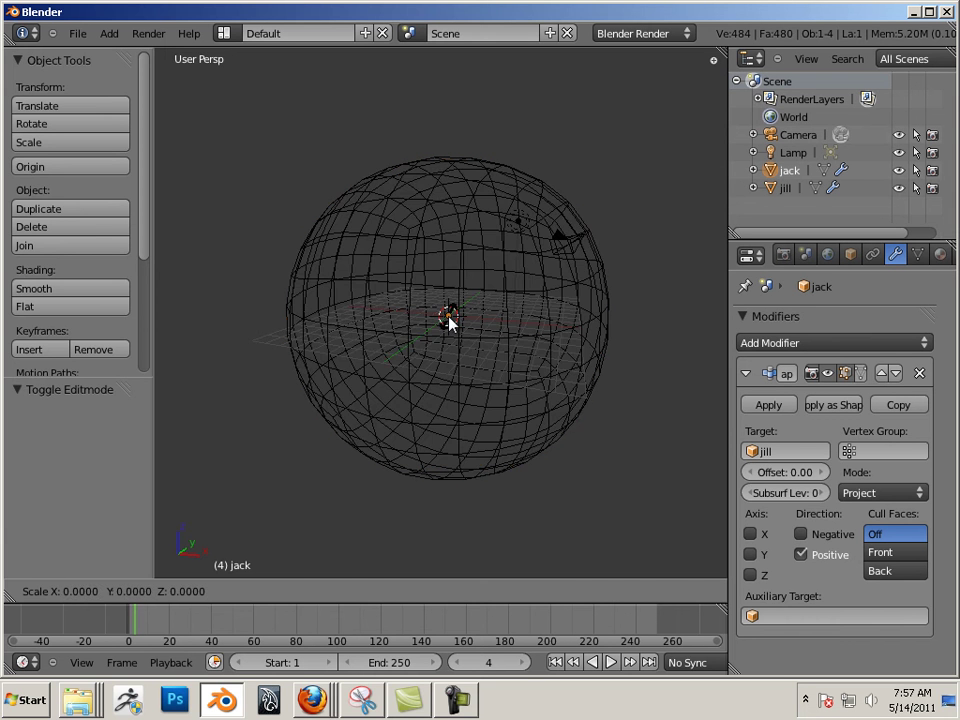
click(449, 320)
middle_drag(429, 497, 439, 379)
Select jill and scale it uniformly by about 1.079 and again by about 0.978.
right_click(446, 368)
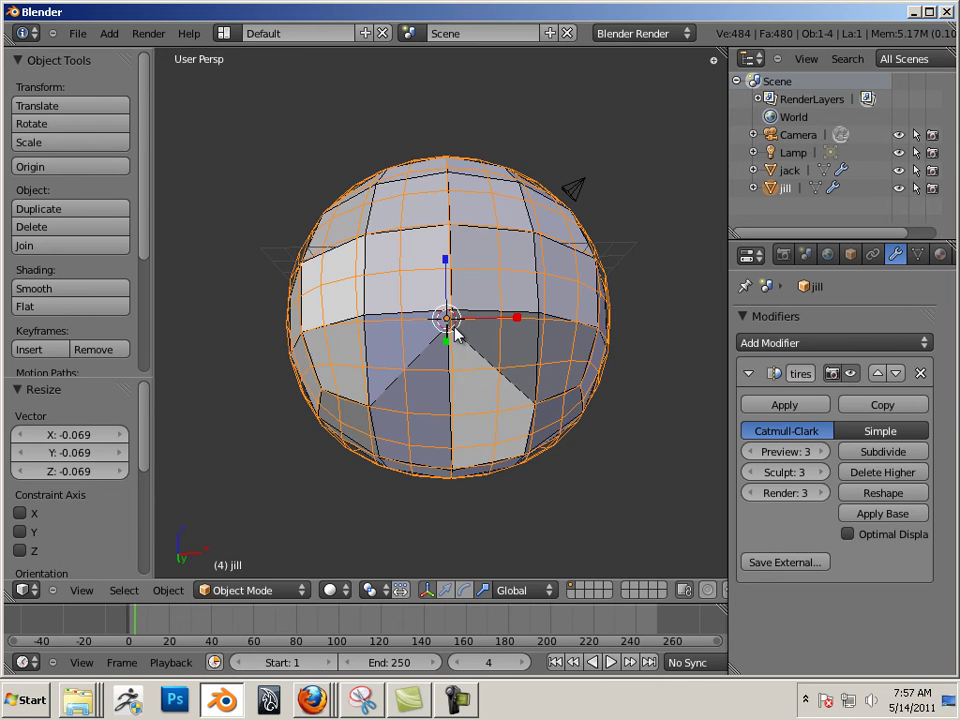
key(s)
click(393, 357)
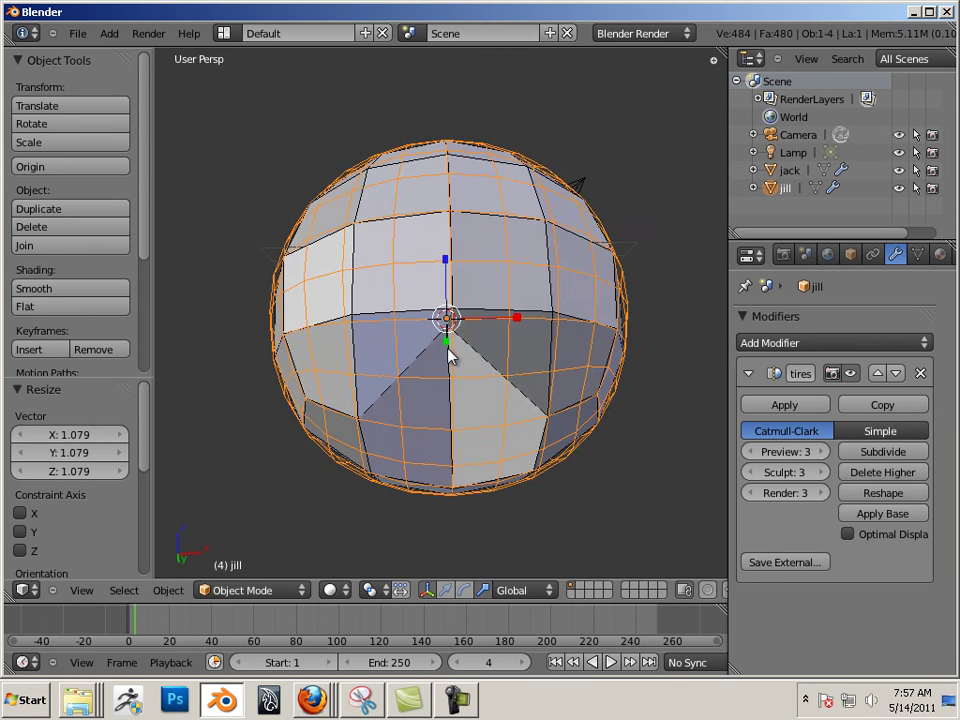
key(s)
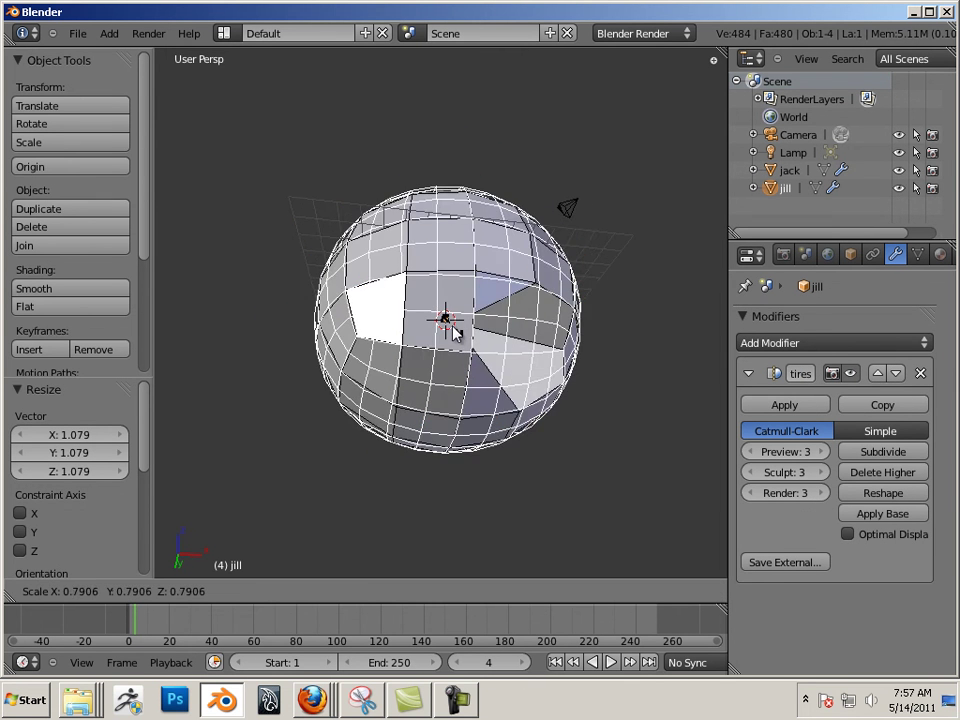
click(449, 346)
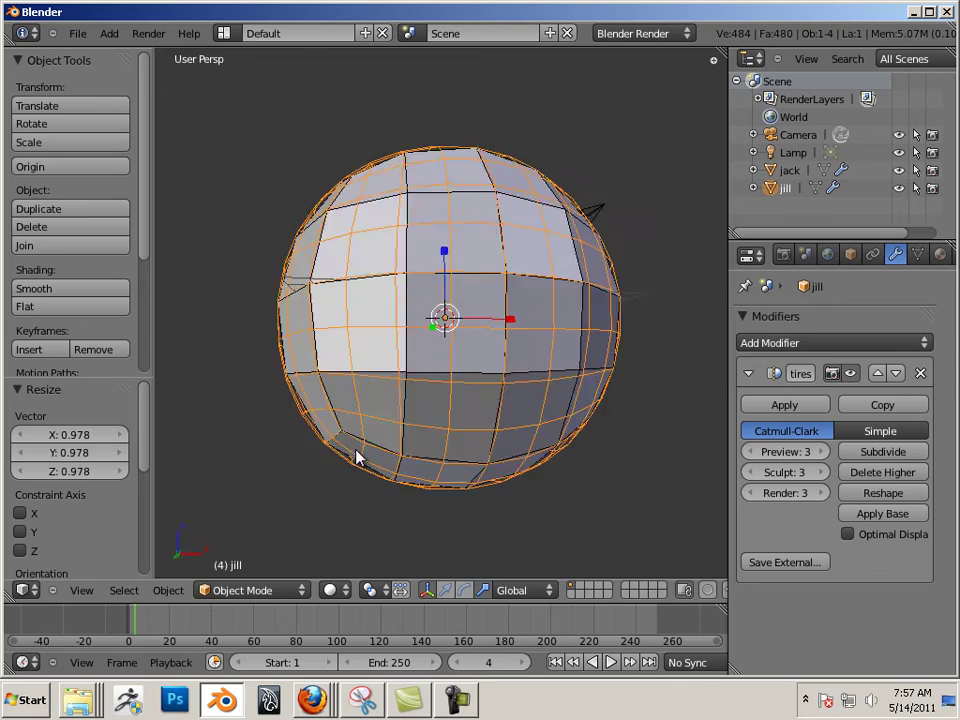
middle_drag(366, 479, 591, 444)
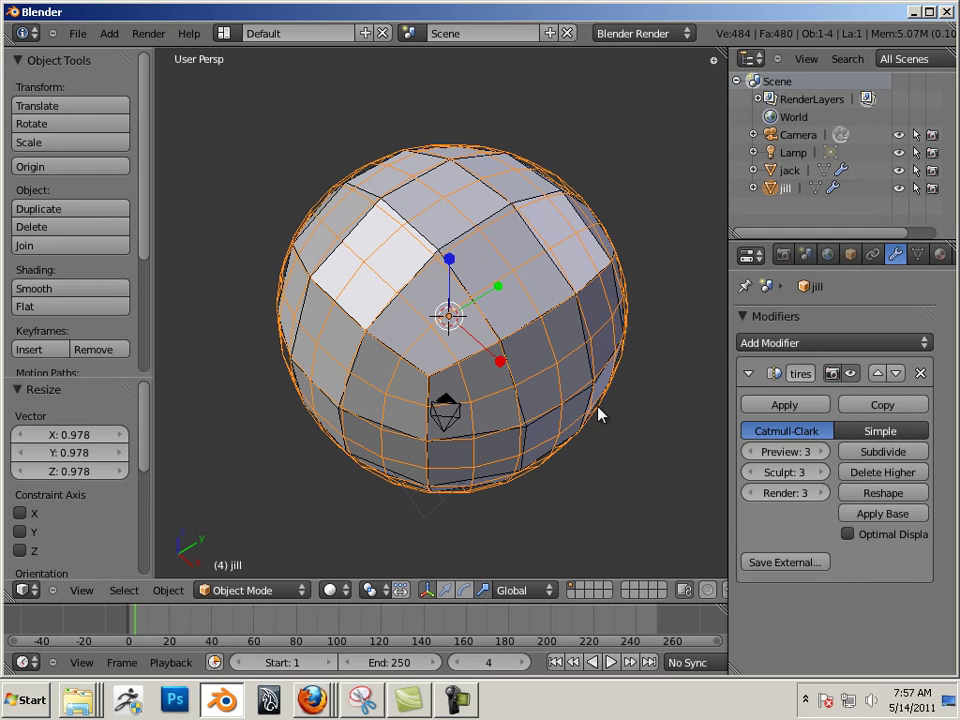
Examine jill's base cube mesh in Edit Mode and return to Object Mode.
key(Tab)
key(Tab)
key(Tab)
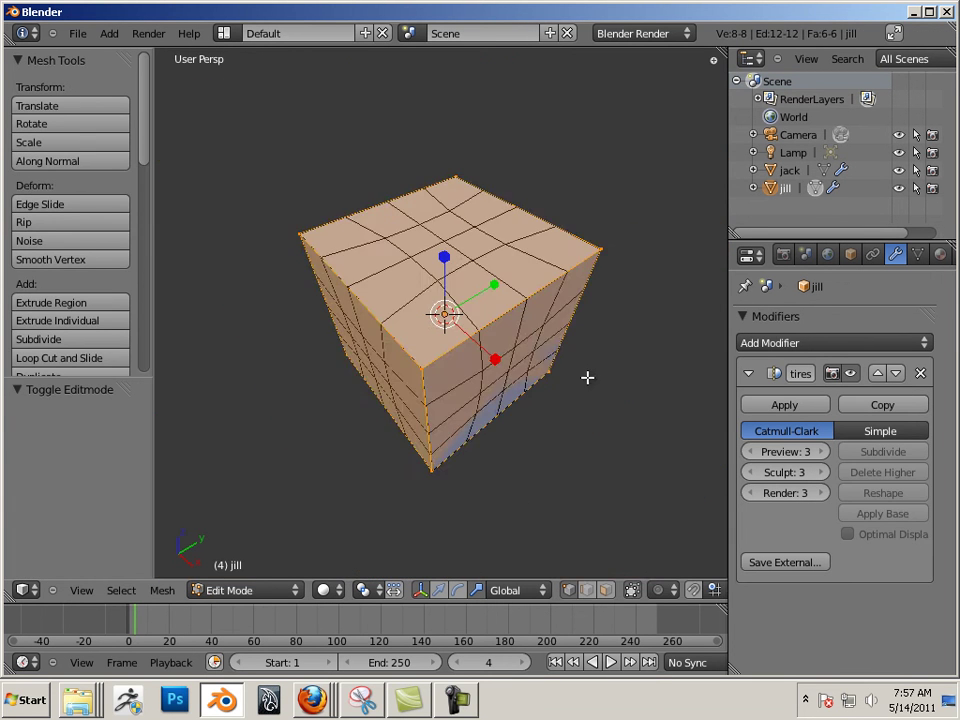
key(Tab)
middle_drag(581, 388, 530, 370)
scroll(530, 370, up, 1)
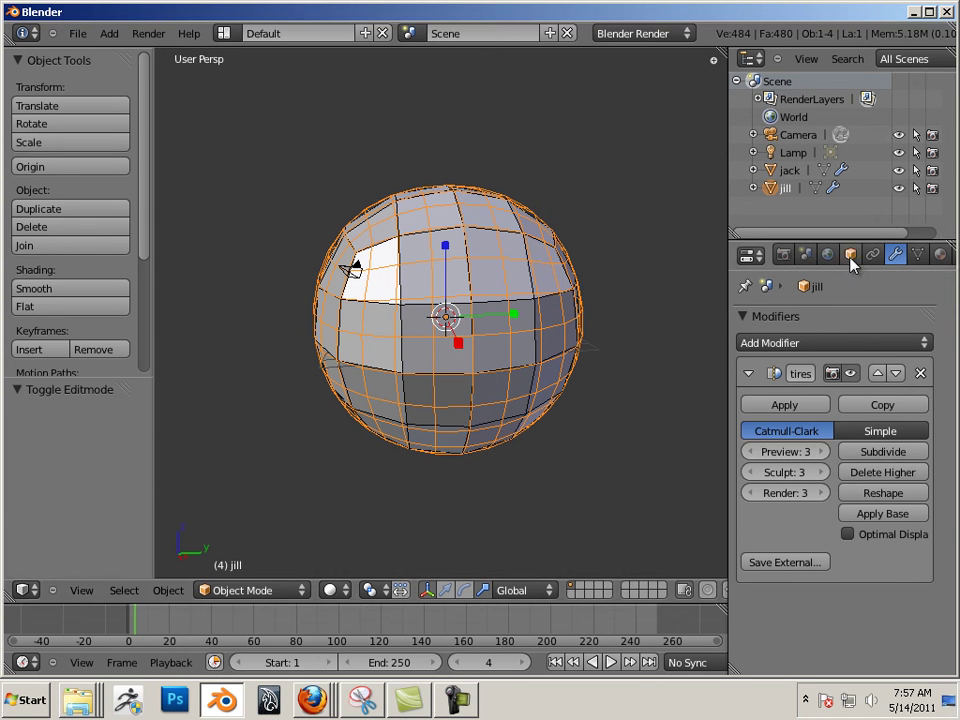
Set jack's Shrinkwrap Offset to 1.12 and try a higher Subsurf Level before returning it to 0.
click(790, 171)
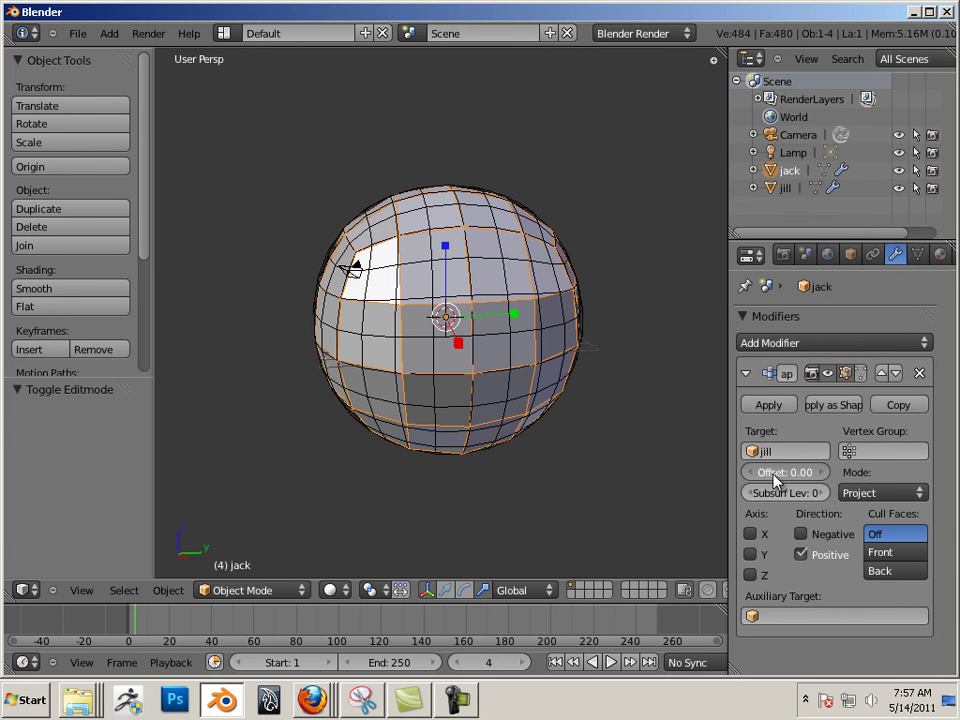
drag(779, 480, 822, 500)
ctrl+scroll(800, 500, down, 2)
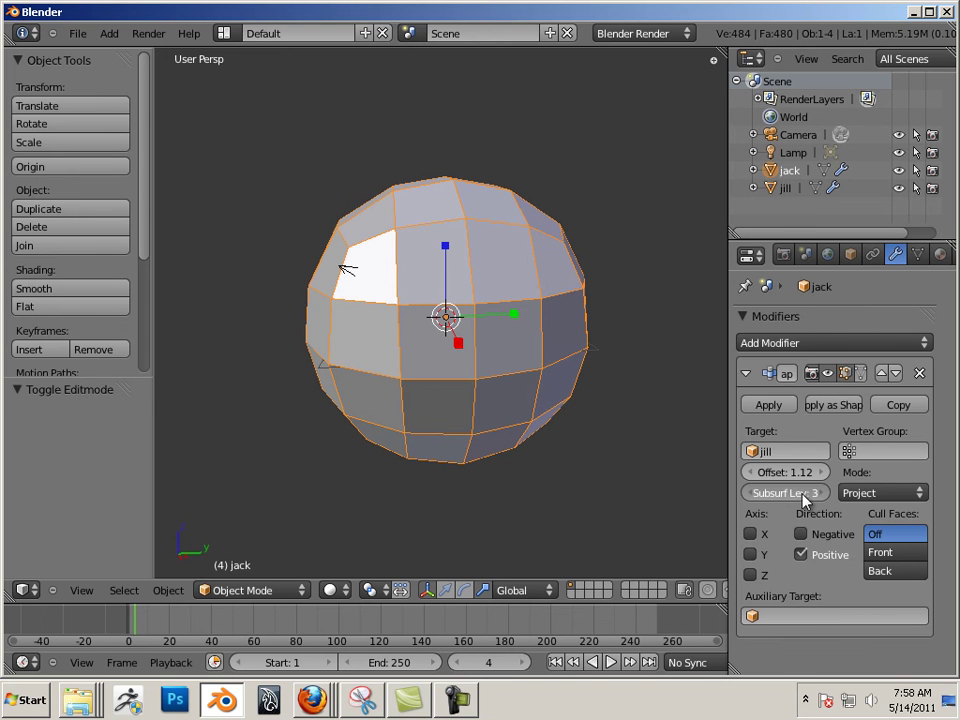
ctrl+scroll(800, 499, down, 1)
ctrl+scroll(800, 499, down, 3)
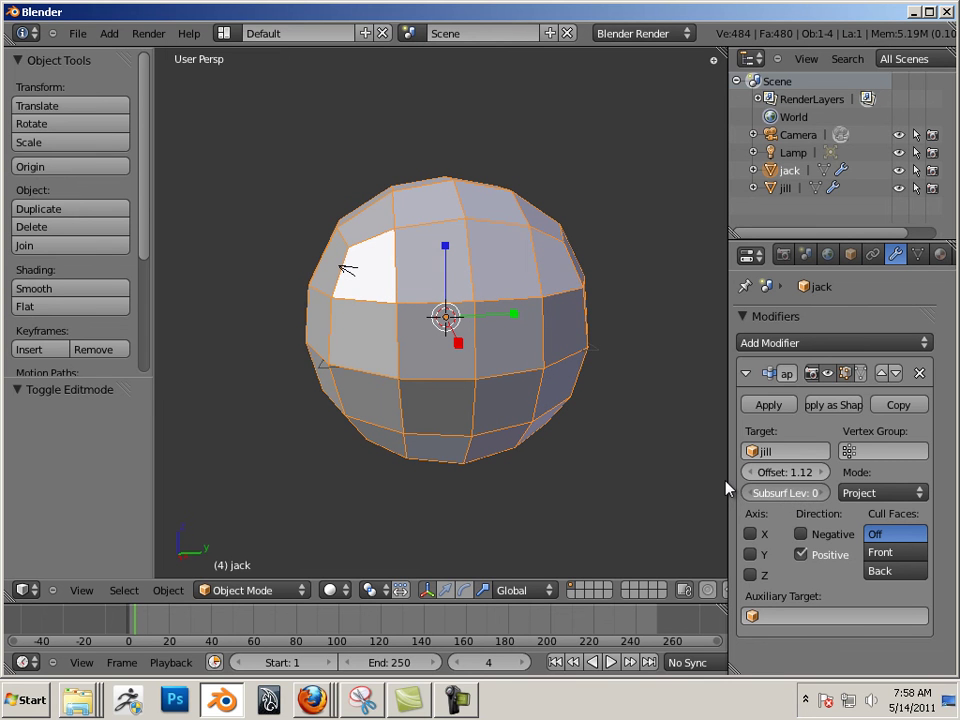
Try projecting jack along the X axis only and inspect the displaced mesh near and far.
click(751, 535)
click(751, 535)
click(751, 535)
middle_drag(440, 533, 500, 396)
scroll(474, 416, up, 5)
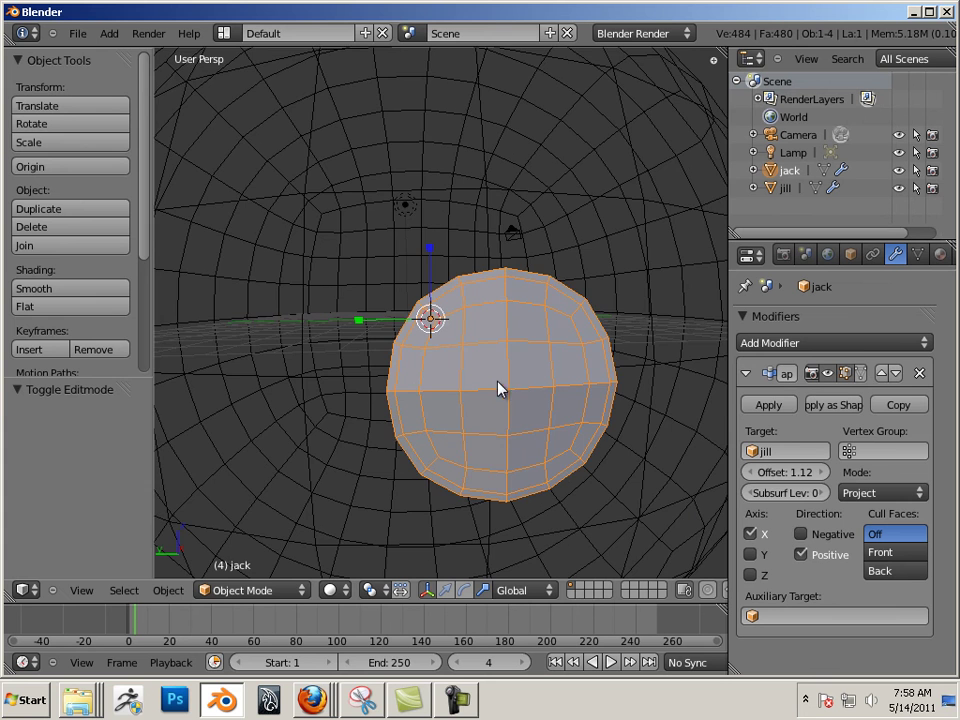
scroll(500, 394, down, 5)
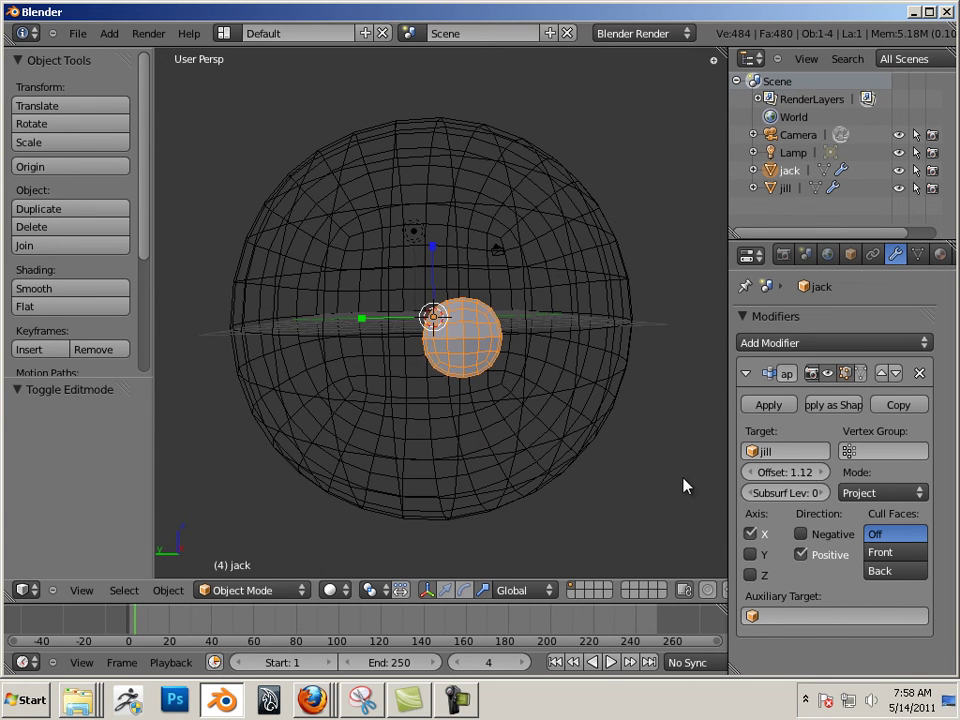
Try projecting jack along the Y axis alone and along the Z axis alone.
click(750, 534)
click(750, 554)
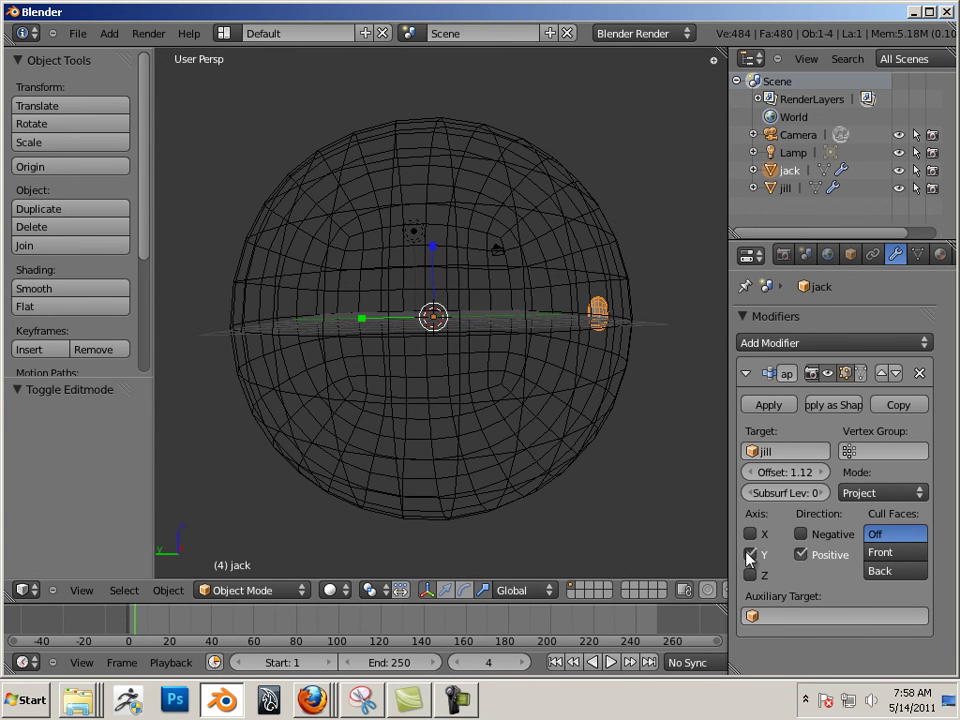
click(750, 554)
click(750, 574)
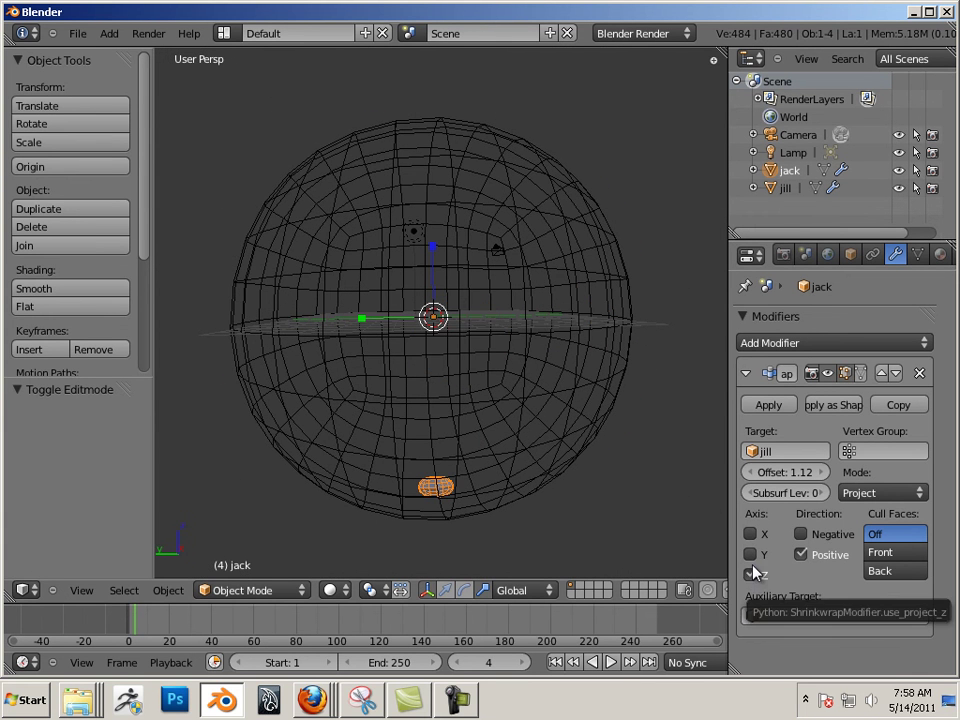
Try the combined Y and Z and the combined X and Z projection axes, and clear all three axes.
click(750, 554)
middle_drag(703, 531, 628, 519)
click(750, 554)
click(750, 534)
scroll(508, 476, down, 3)
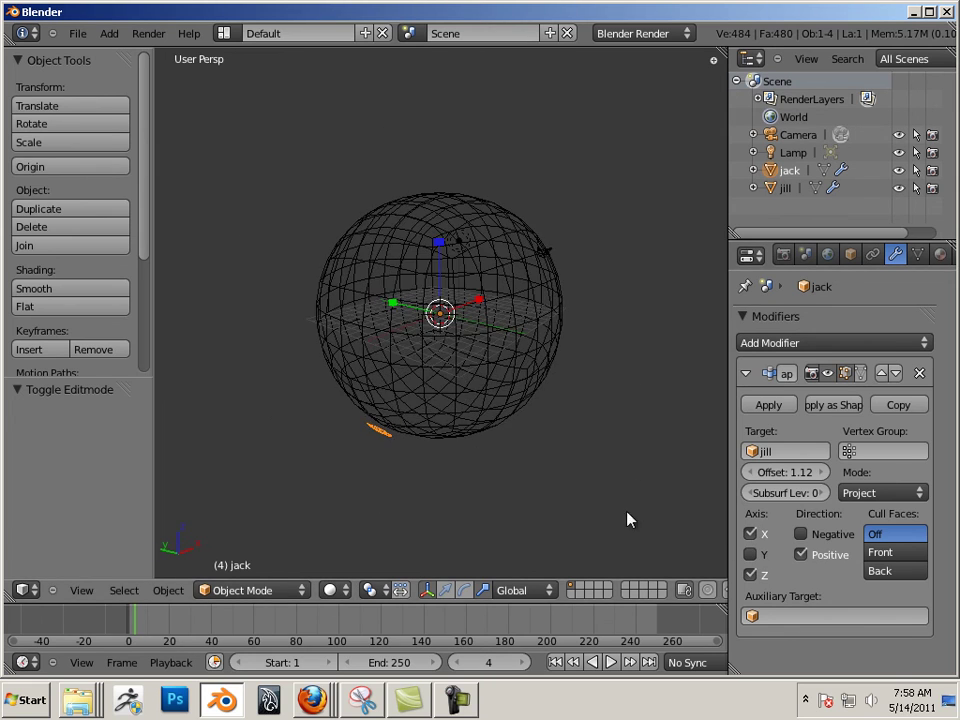
click(750, 534)
click(750, 572)
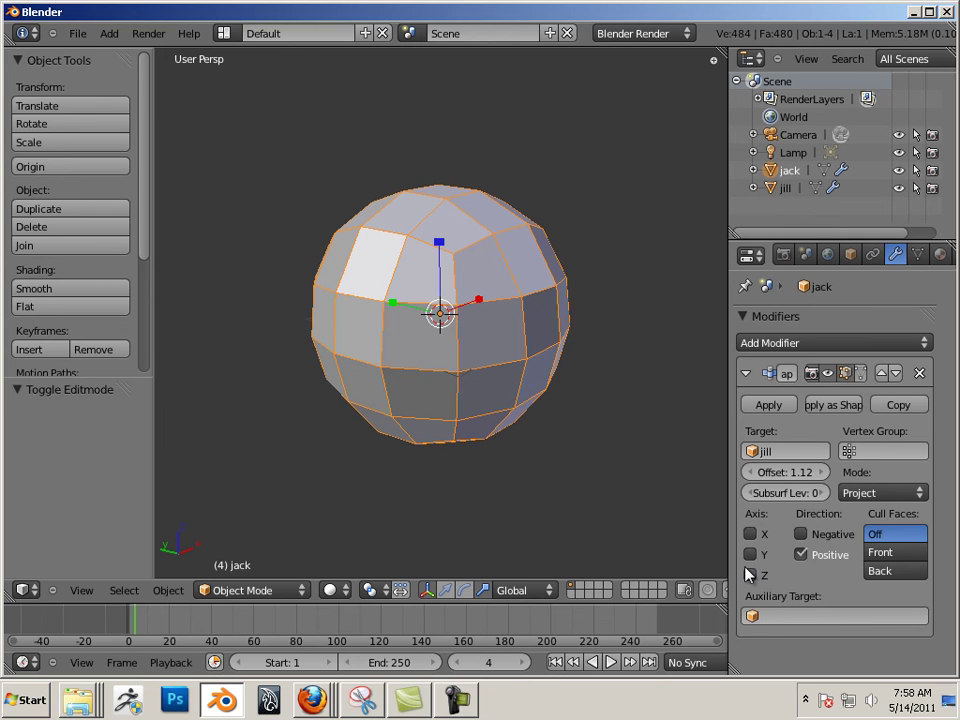
middle_drag(533, 369, 452, 378)
scroll(498, 388, up, 2)
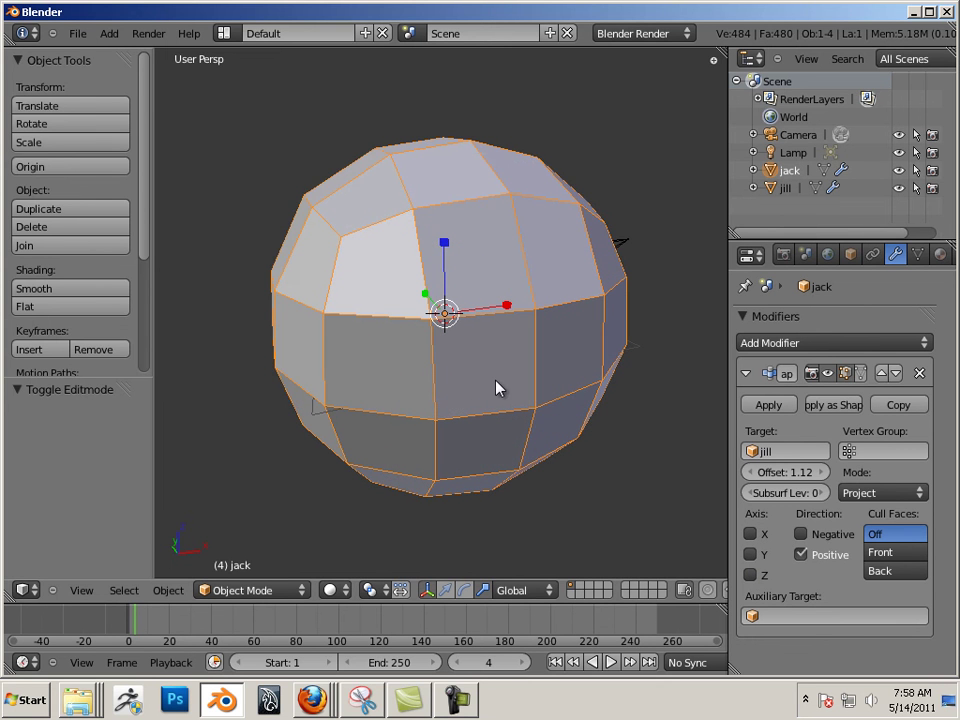